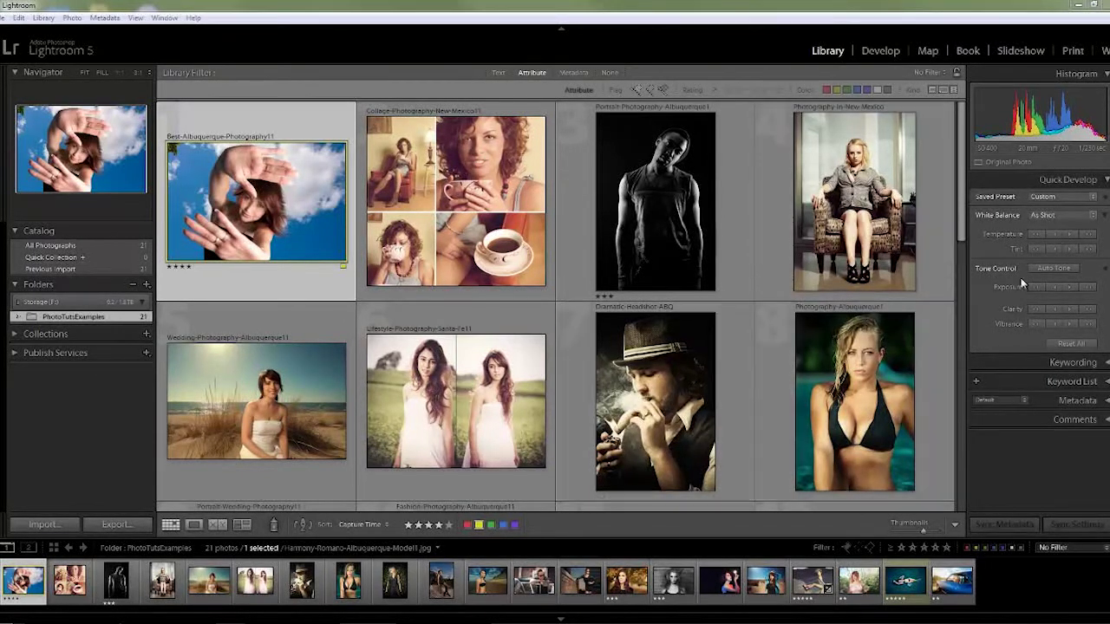
# - Hide and re-dock the right panel beside the grid, then open the sky portrait in Develop
pyautogui.press('F8')
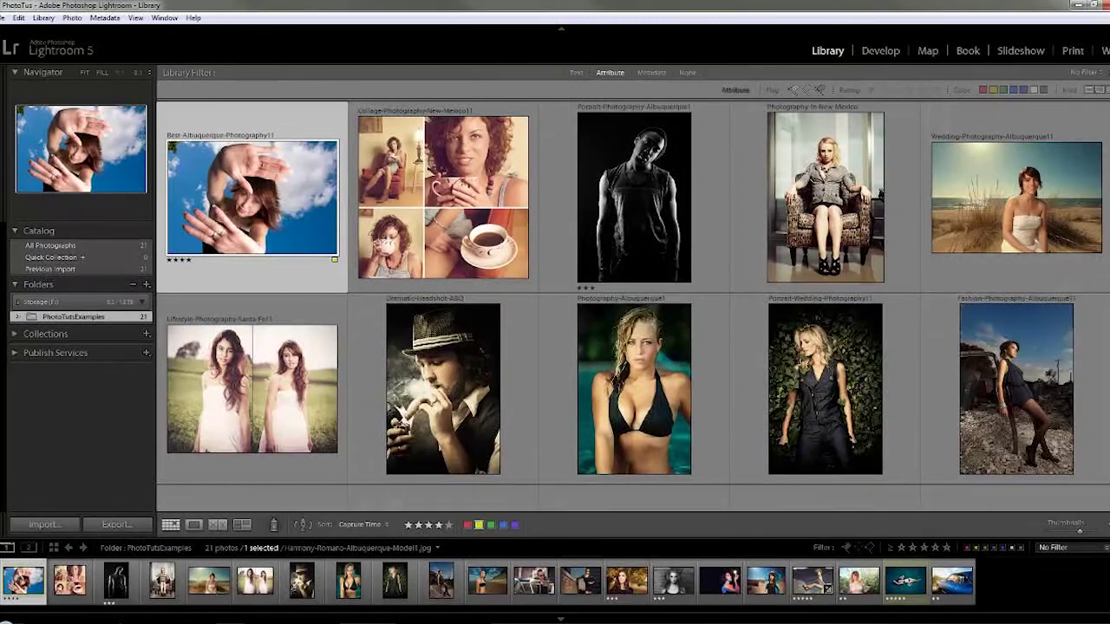
pyautogui.moveTo(1103, 296)
pyautogui.press('F8')
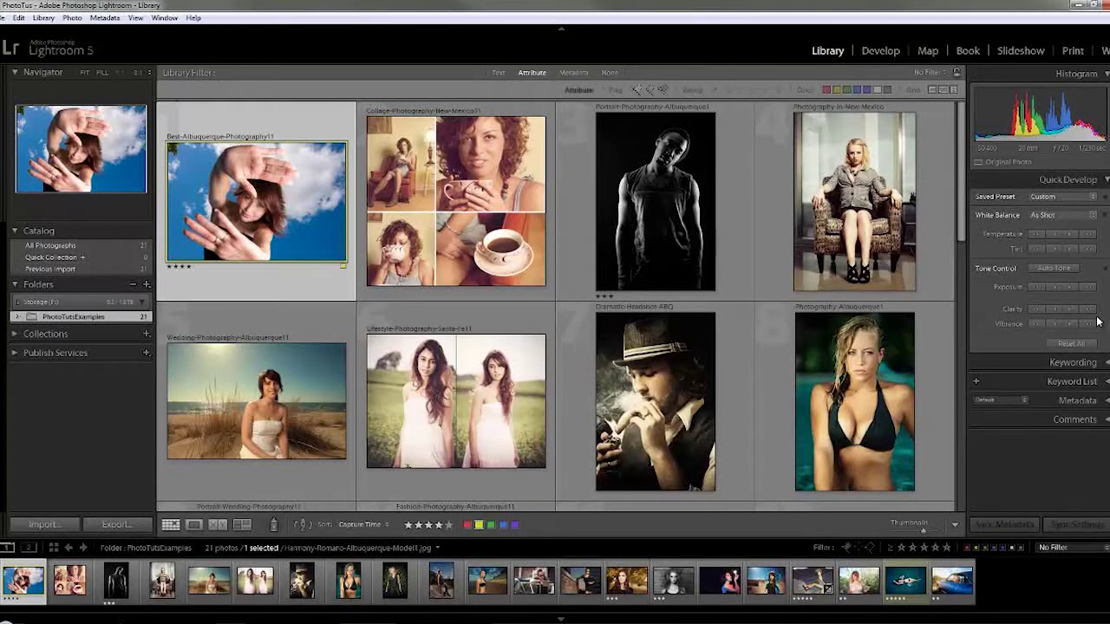
pyautogui.moveTo(803, 339)
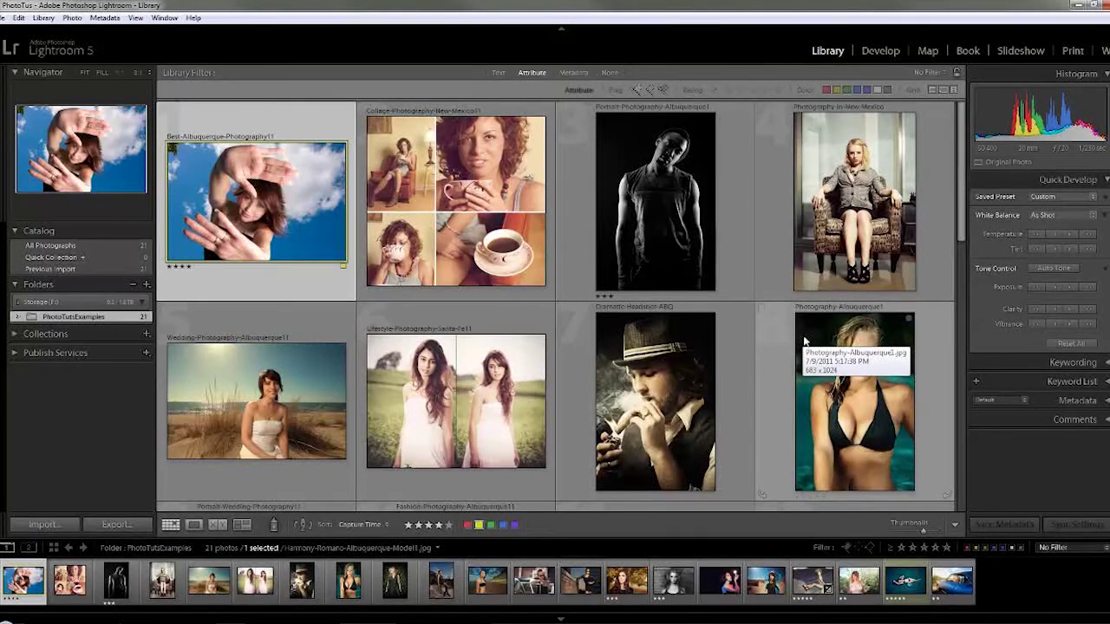
pyautogui.click(885, 51)
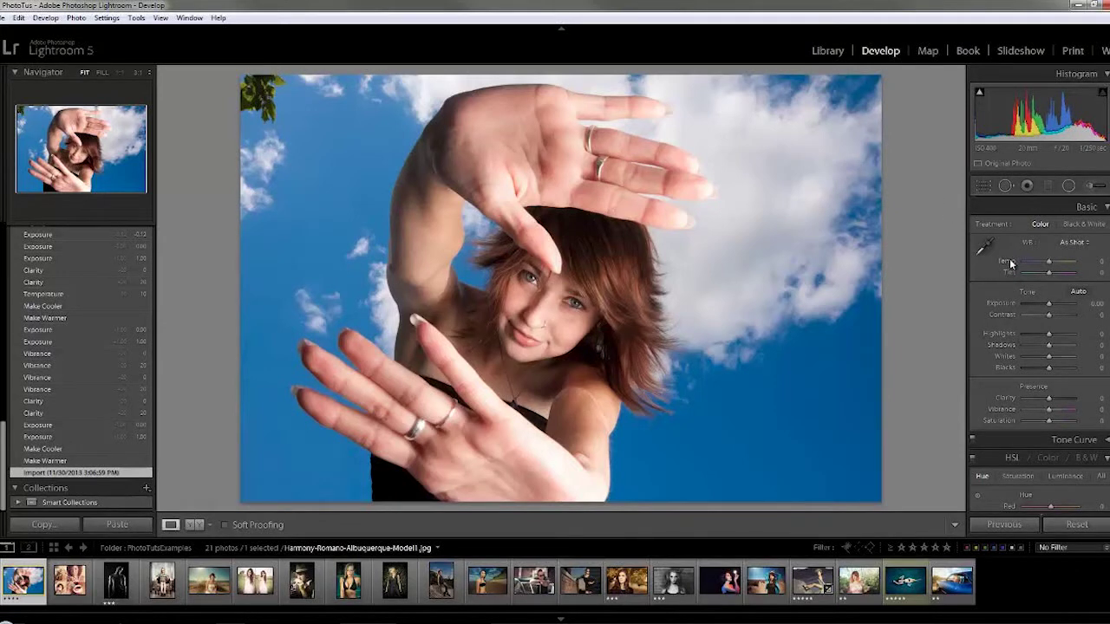
# - Set the Basic panel's Temp to -7 and Exposure to +0.12, then scroll through the panels
pyautogui.moveTo(1048, 262)
pyautogui.mouseDown()
pyautogui.moveTo(1060, 267)
pyautogui.moveTo(1047, 262)
pyautogui.mouseUp()
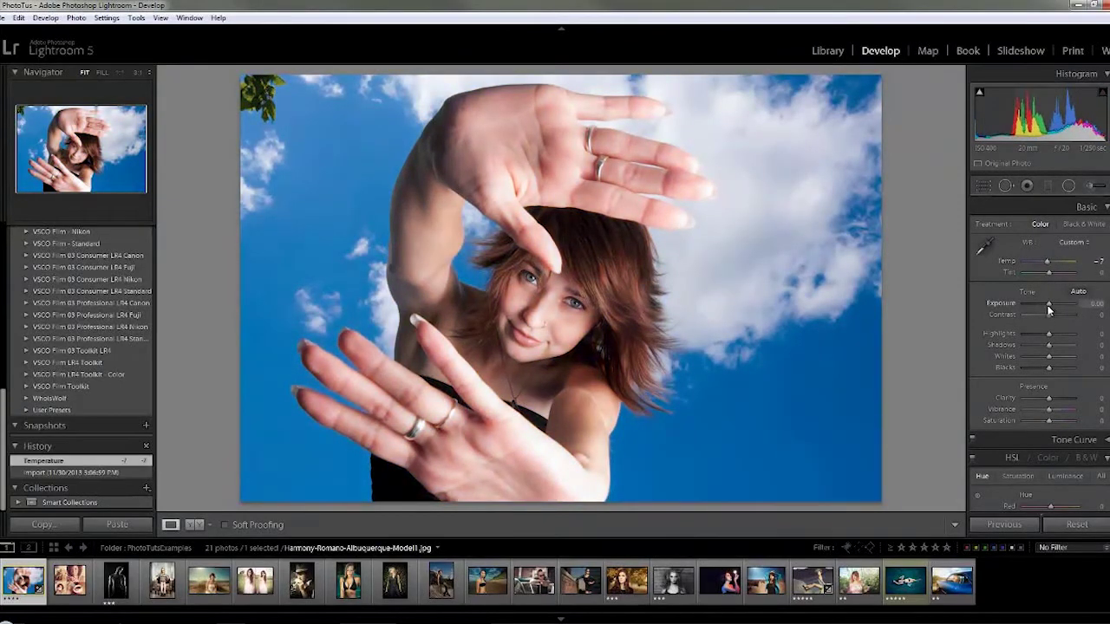
pyautogui.moveTo(1048, 309)
pyautogui.mouseDown()
pyautogui.moveTo(1073, 308)
pyautogui.moveTo(1028, 309)
pyautogui.moveTo(1048, 305)
pyautogui.mouseUp()
pyautogui.scroll(-5, 1040, 347)
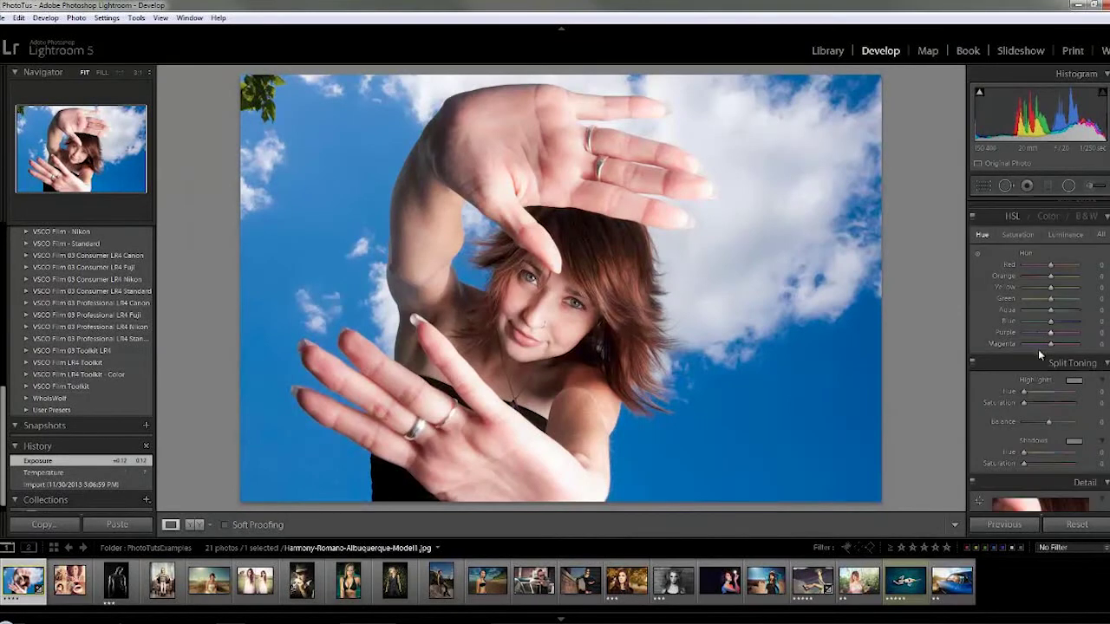
pyautogui.scroll(-2, 1041, 325)
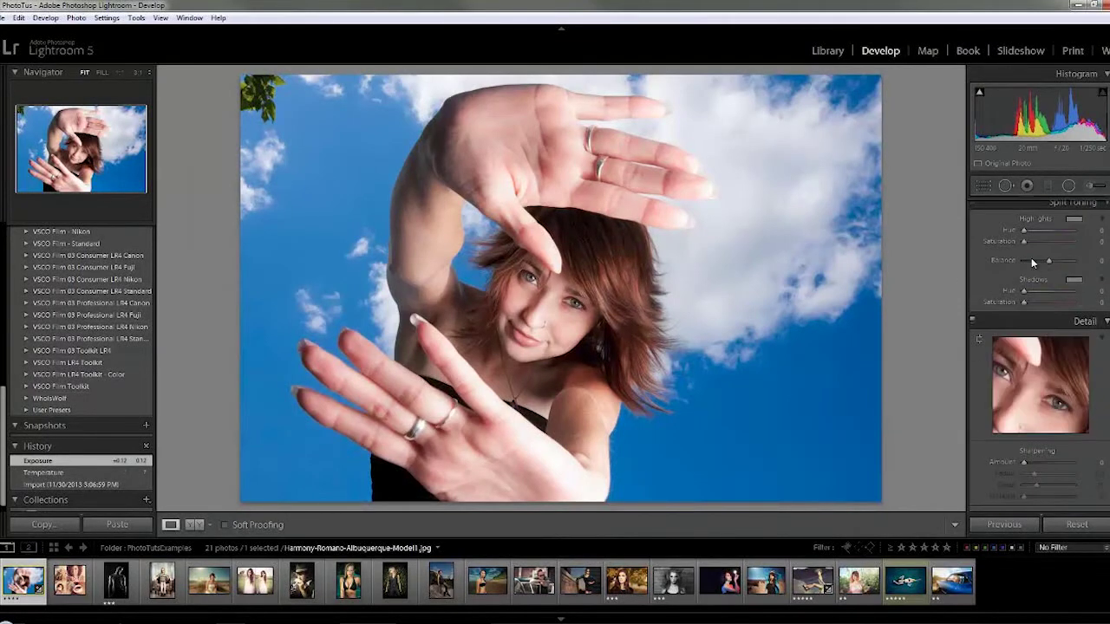
pyautogui.scroll(-5, 1050, 304)
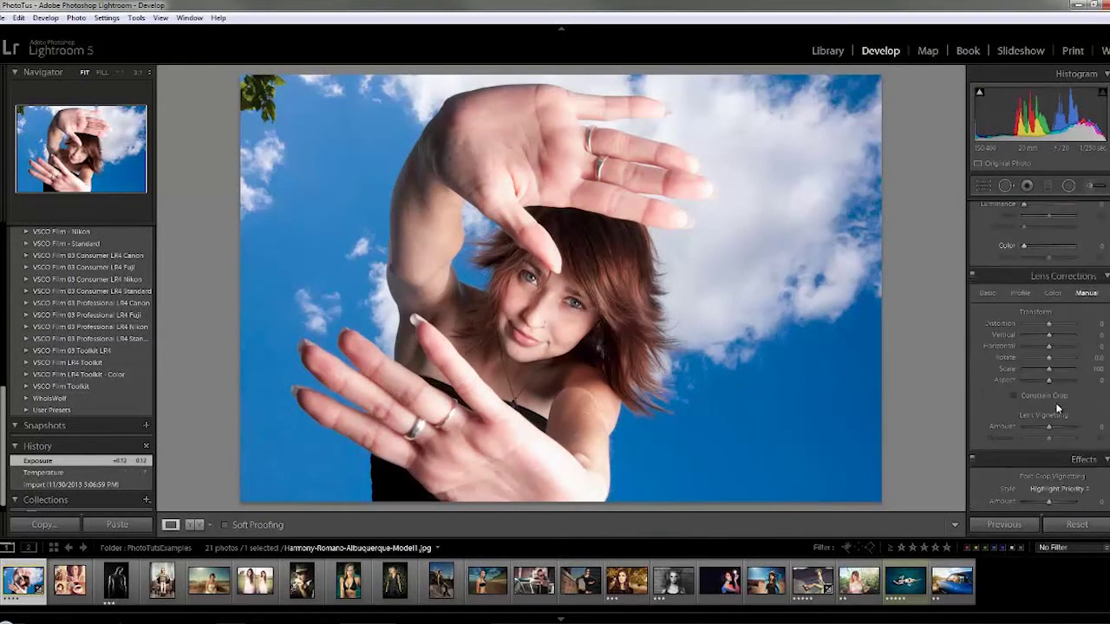
pyautogui.scroll(-3, 1056, 408)
pyautogui.scroll(-3, 1057, 401)
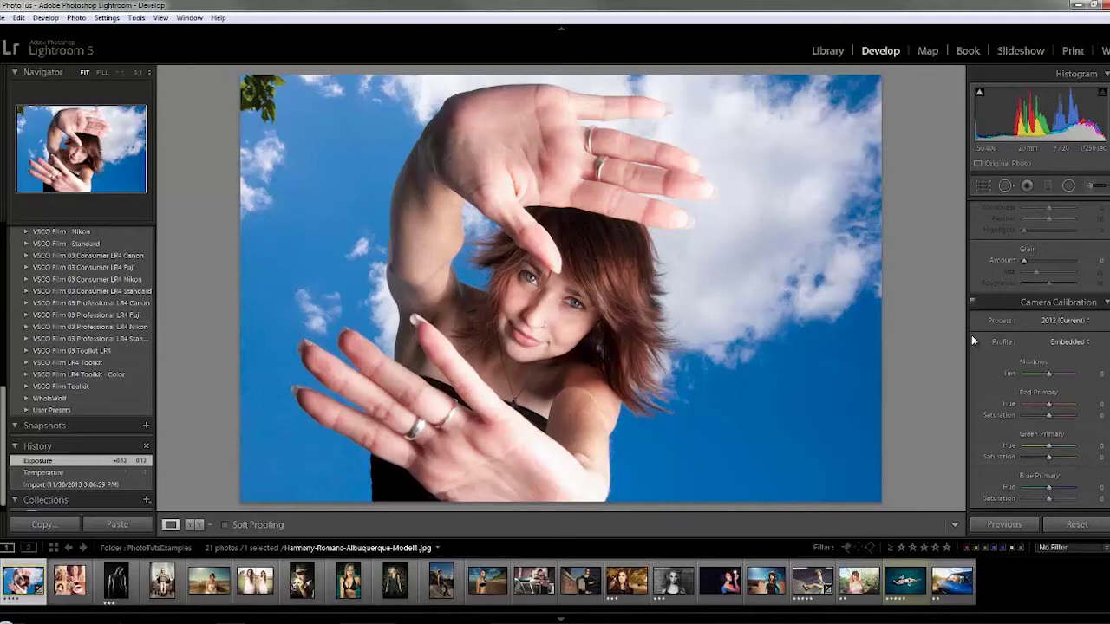
# - Try Gold and Blue and Blazing Star presets, undo both, then apply Sharpen and Darken Portrait
pyautogui.scroll(10, 89, 321)
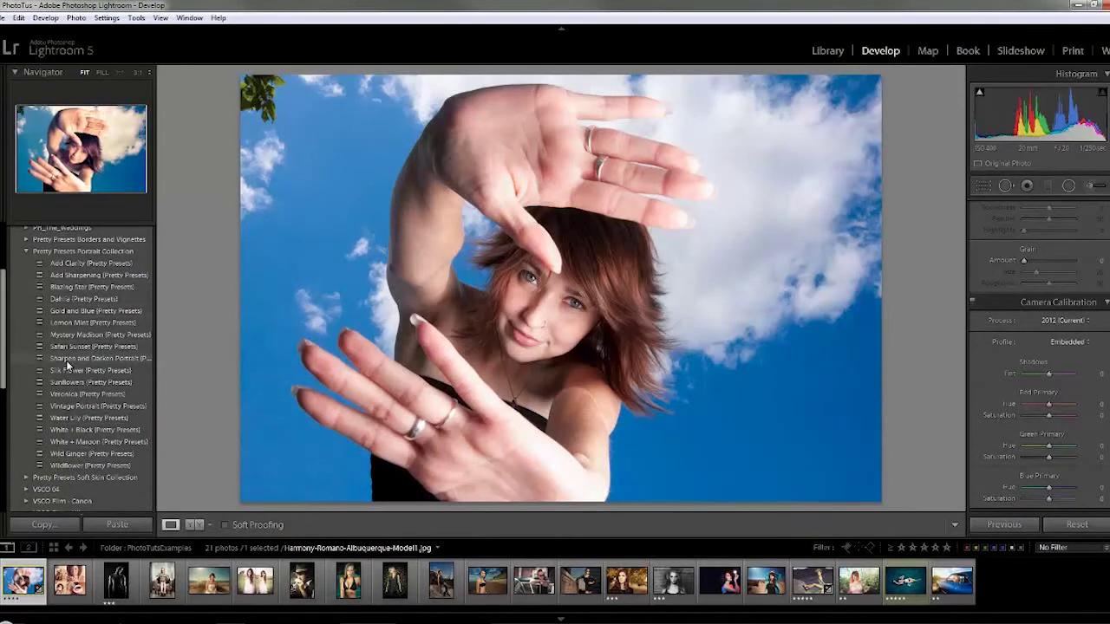
pyautogui.click(88, 311)
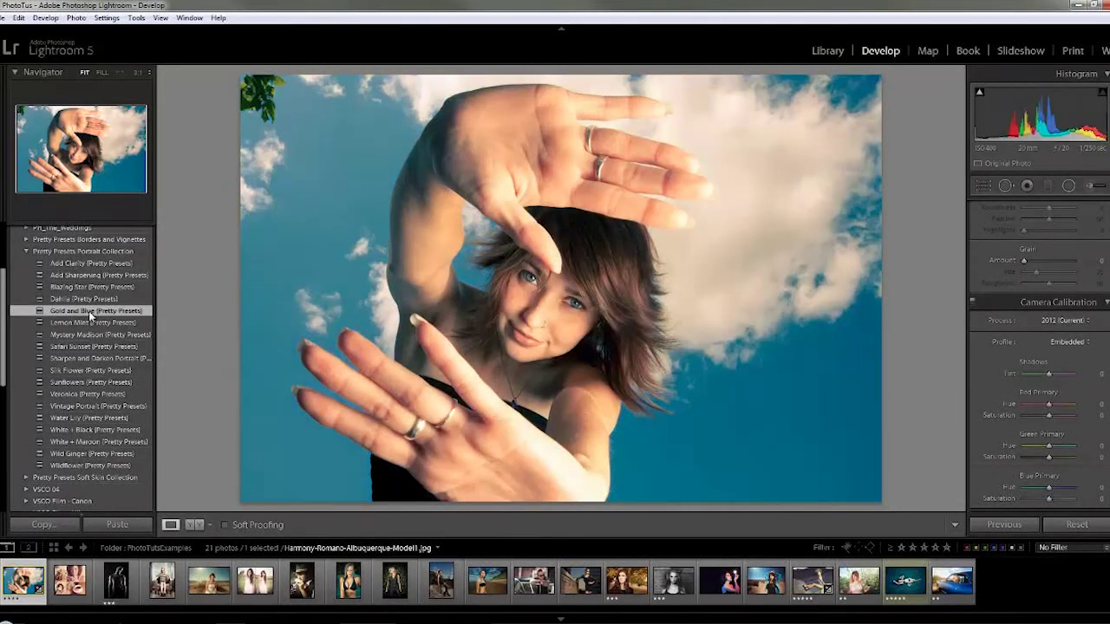
pyautogui.click(111, 288)
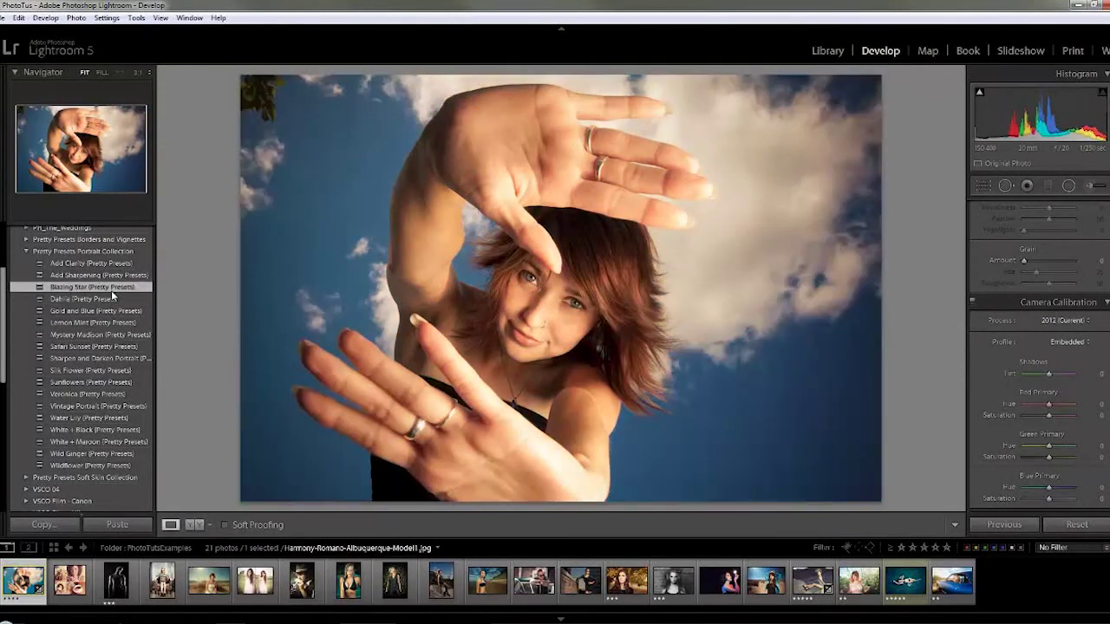
pyautogui.hotkey('ctrl', 'z')
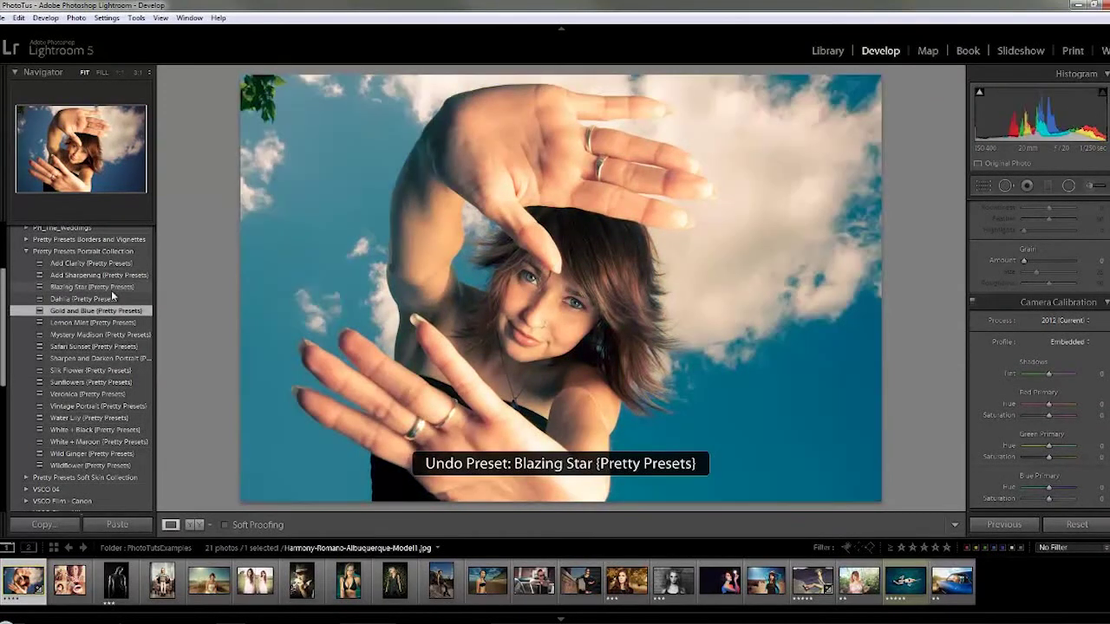
pyautogui.hotkey('ctrl', 'z')
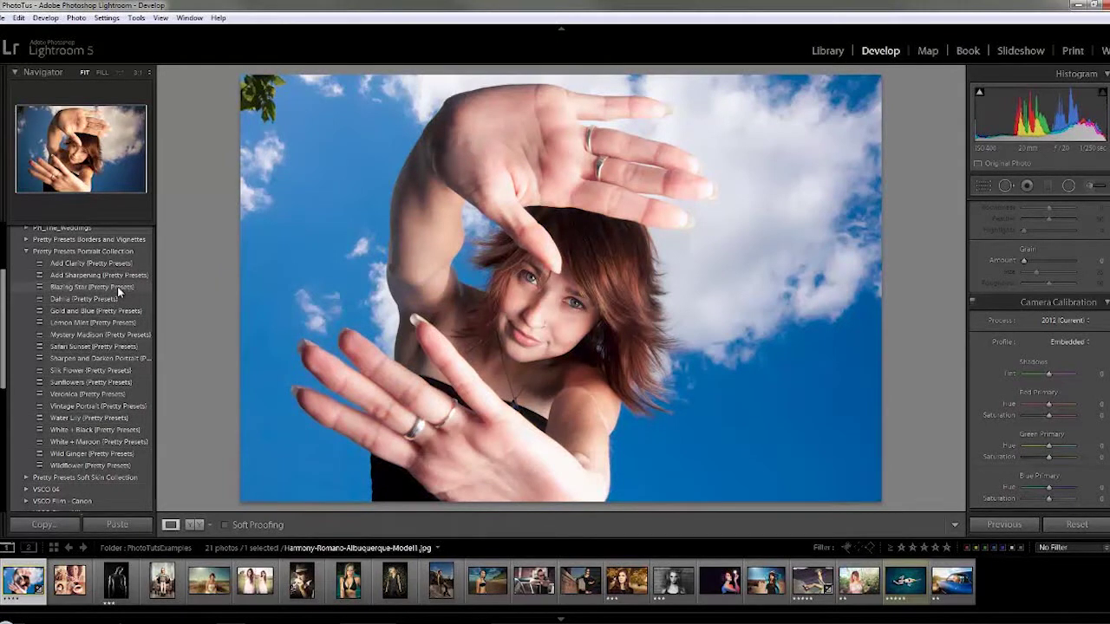
pyautogui.click(95, 358)
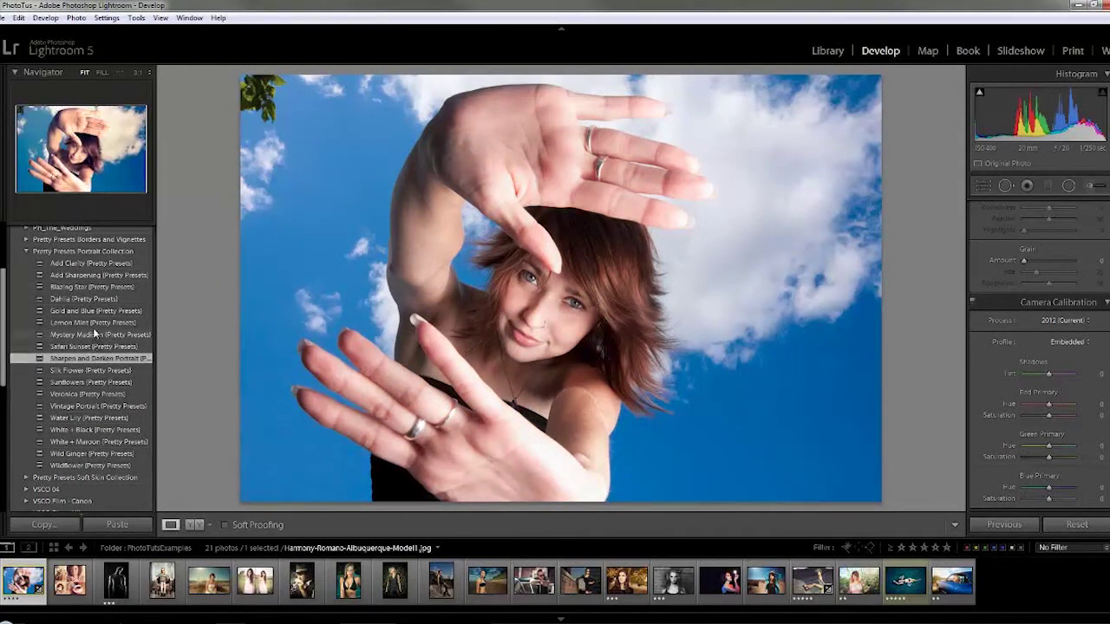
# - Step the History back to the original Import state, then go to the Map module
pyautogui.scroll(-10, 55, 356)
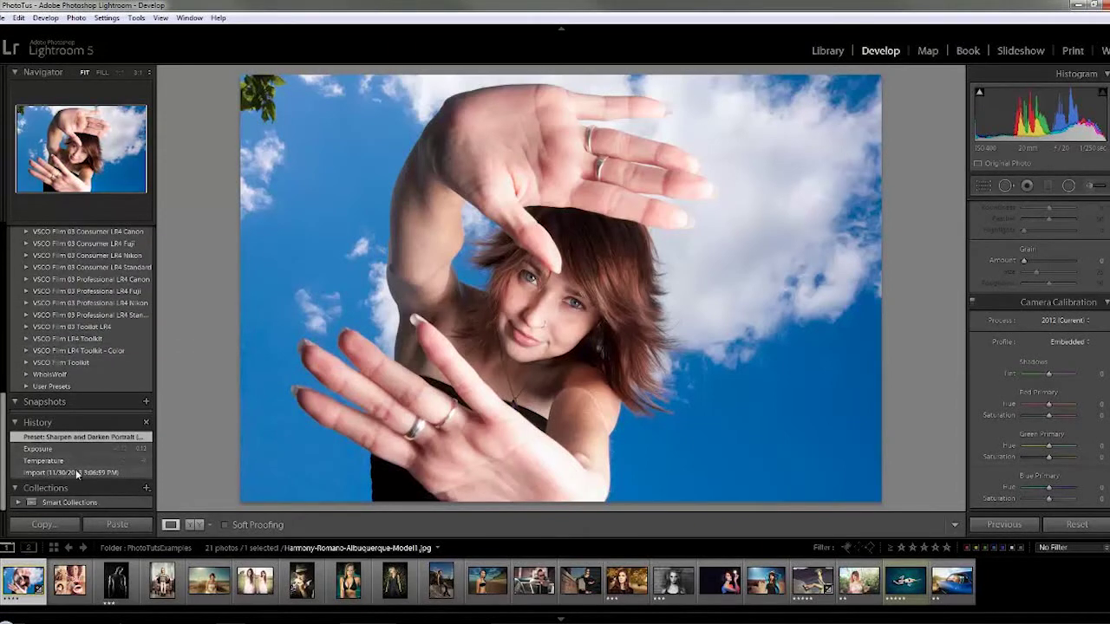
pyautogui.click(76, 473)
pyautogui.click(75, 447)
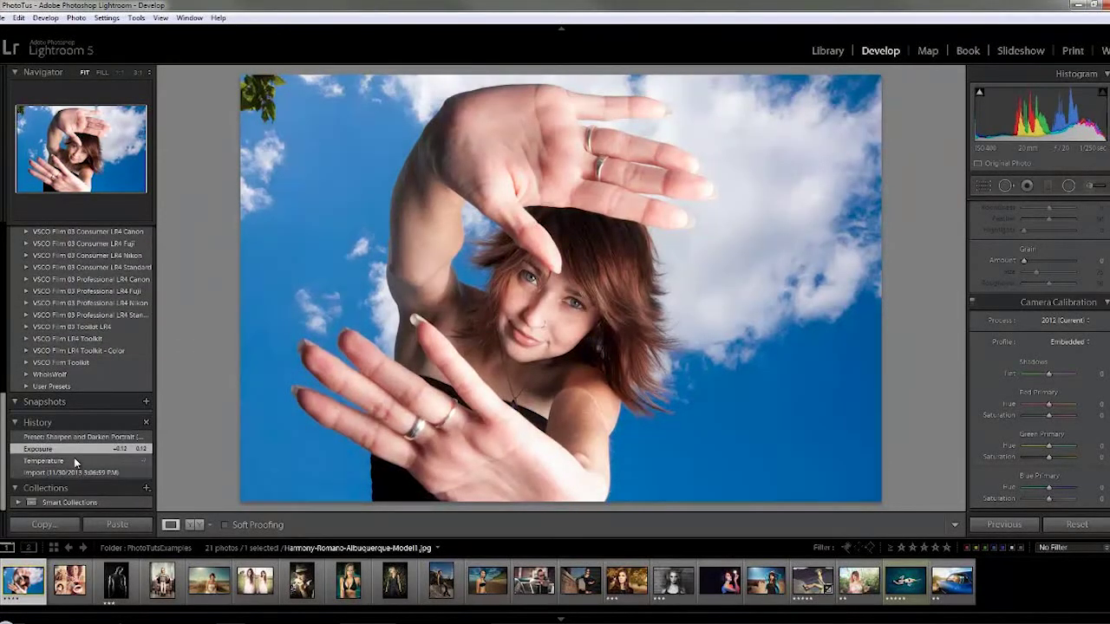
pyautogui.click(74, 460)
pyautogui.click(76, 473)
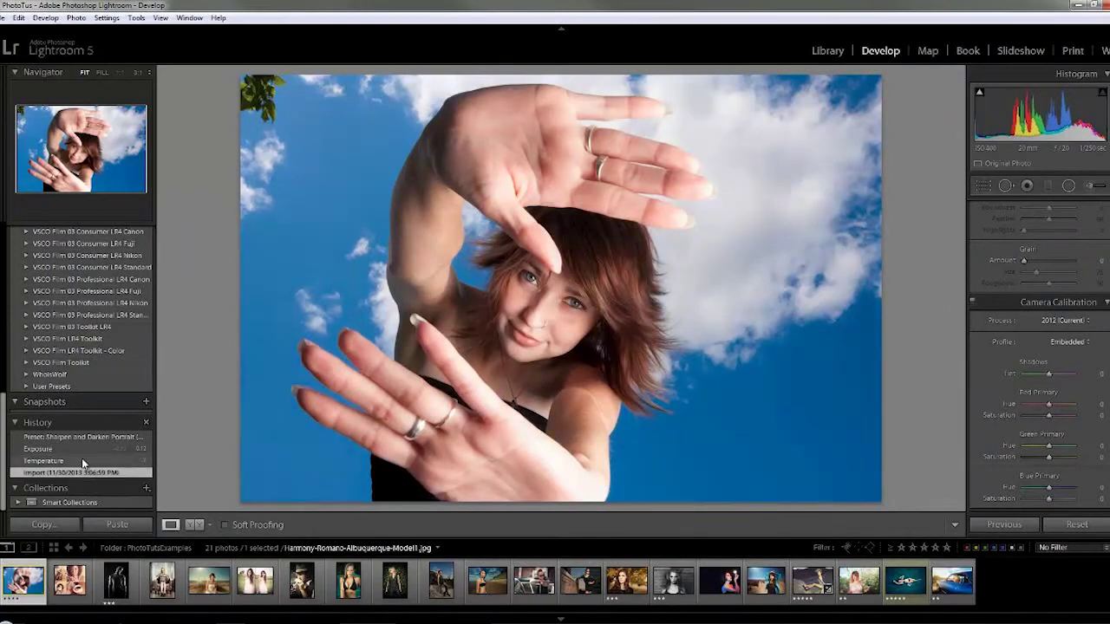
pyautogui.click(927, 50)
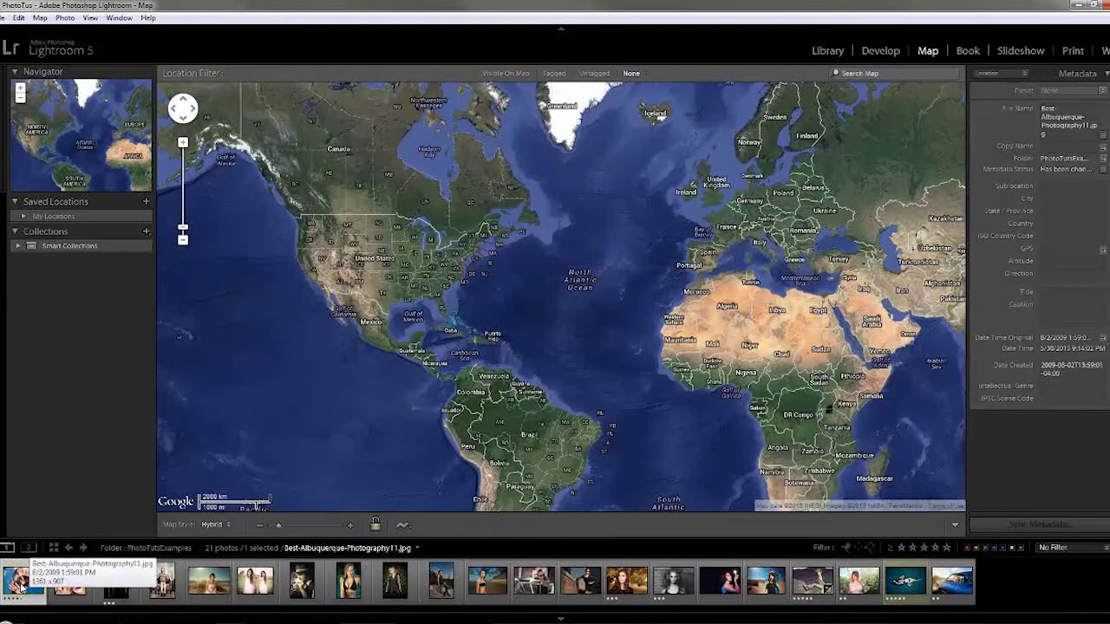
# - Pin Best-Albuquerque-Photography11.jpg to the northeastern US on the map, then switch to Book
pyautogui.moveTo(21, 586)
pyautogui.mouseDown()
pyautogui.moveTo(260, 317)
pyautogui.moveTo(436, 218)
pyautogui.moveTo(433, 232)
pyautogui.mouseUp()
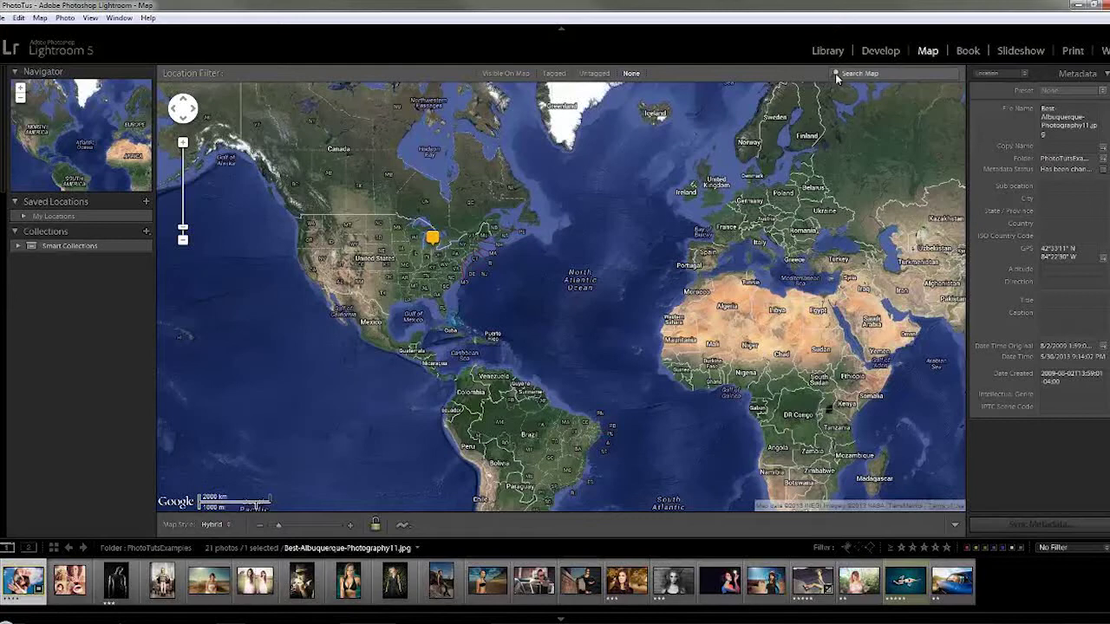
pyautogui.hotkey('ctrl', 'alt', '4')
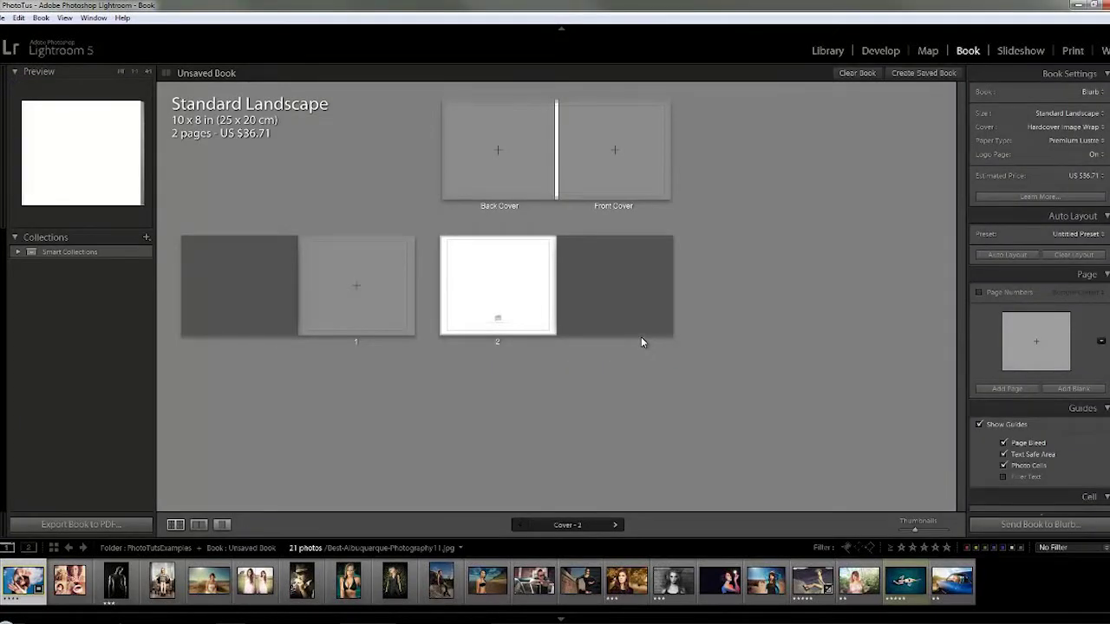
# - Place the beach wedding photo on book page 1, keep Blurb output, and start the slideshow
pyautogui.moveTo(208, 581); pyautogui.dragTo(362, 304)
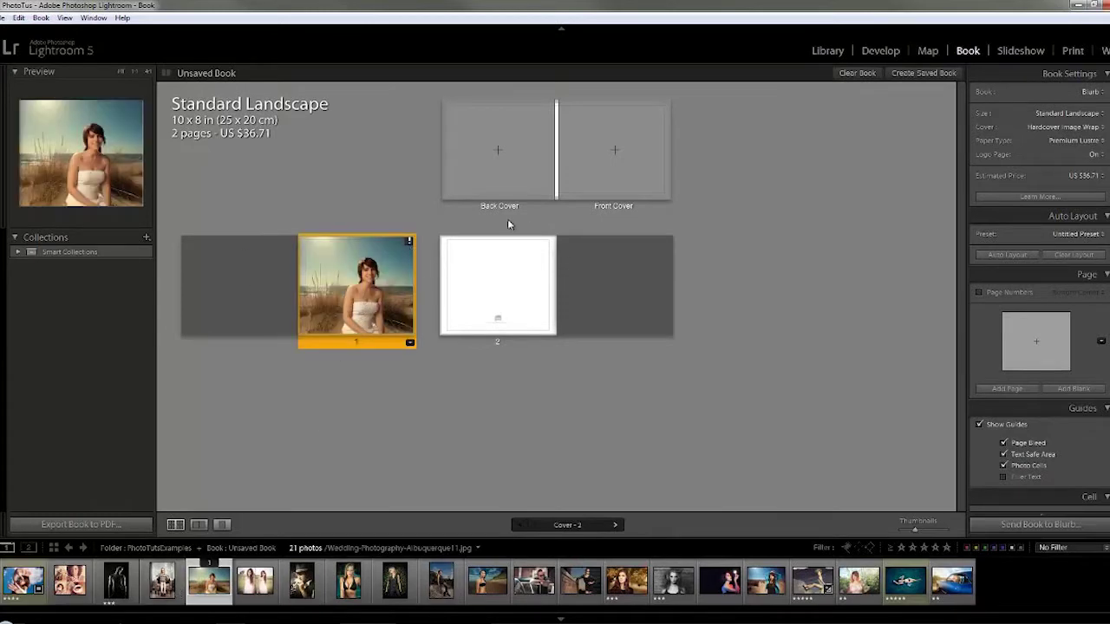
pyautogui.scroll(-3, 1005, 260)
pyautogui.scroll(3, 1071, 263)
pyautogui.click(1092, 92)
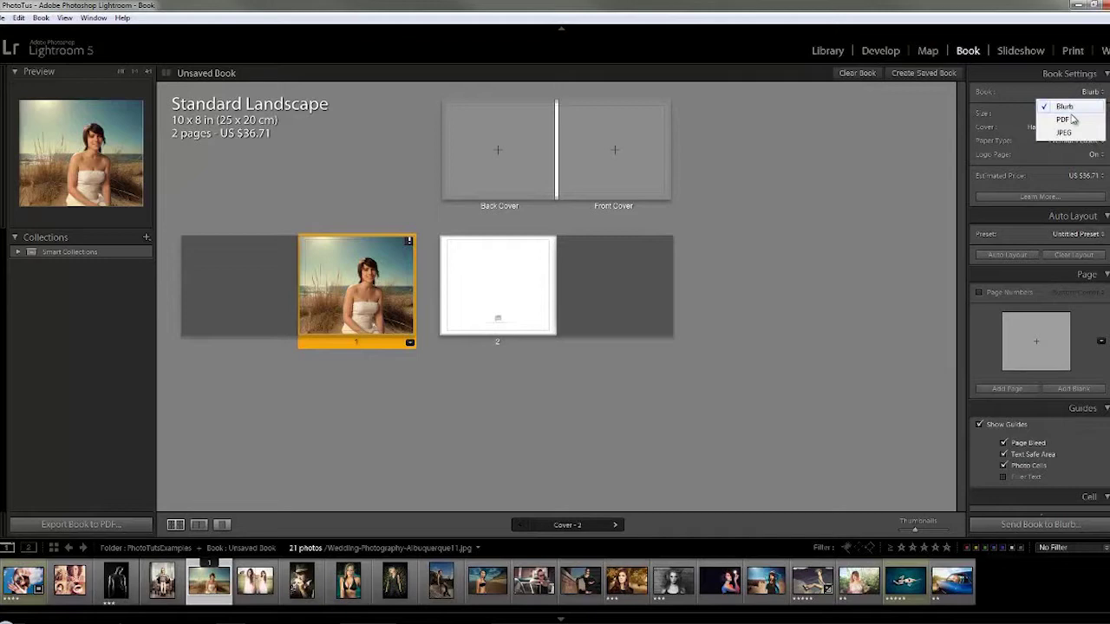
pyautogui.click(792, 194)
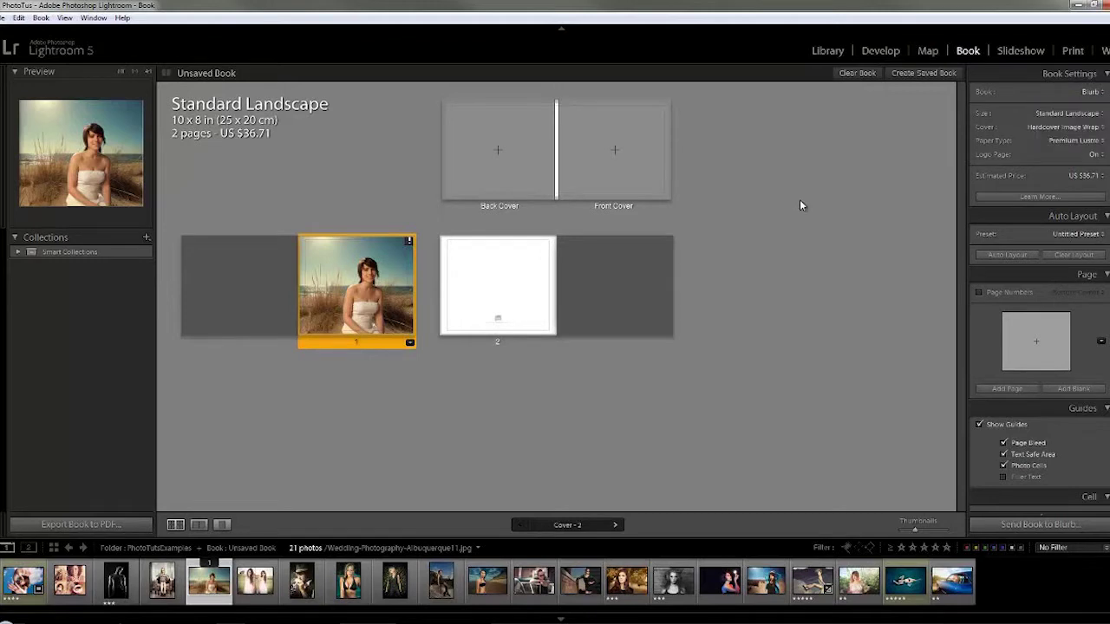
pyautogui.click(1017, 52)
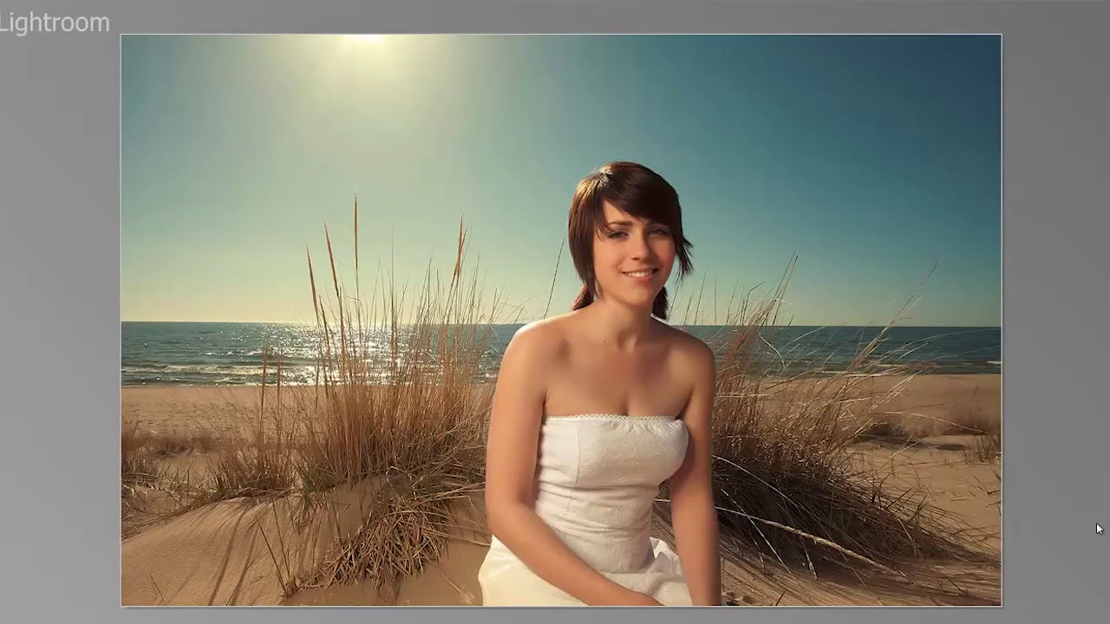
pyautogui.press('Escape')
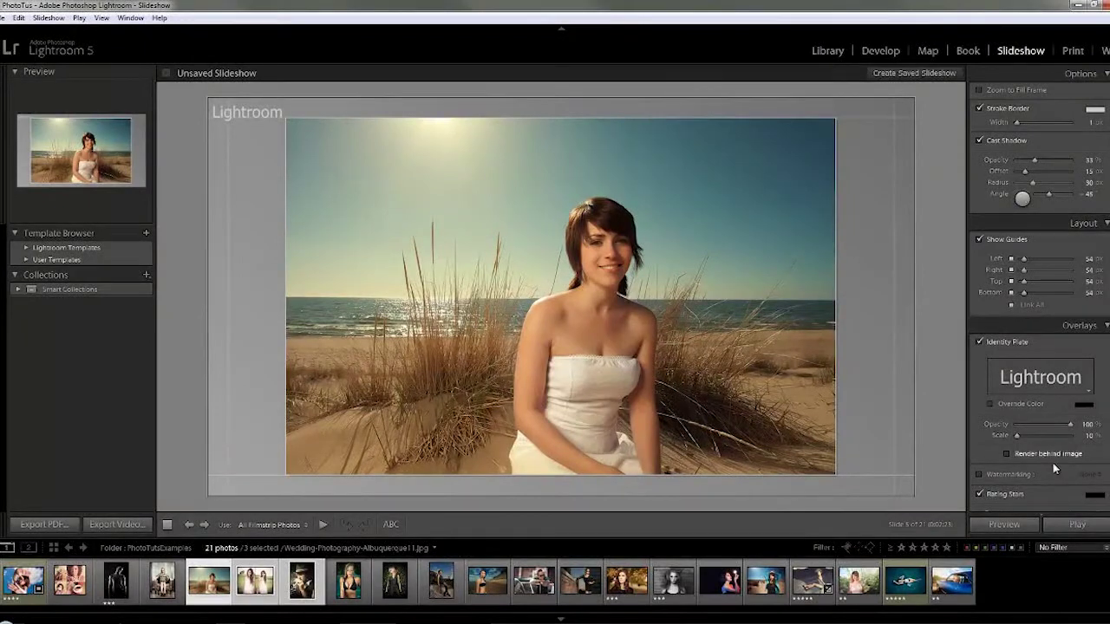
pyautogui.scroll(-3, 1051, 461)
pyautogui.scroll(3, 1004, 378)
# - View the Print page layout, then switch to the Web gallery module
pyautogui.click(1073, 50)
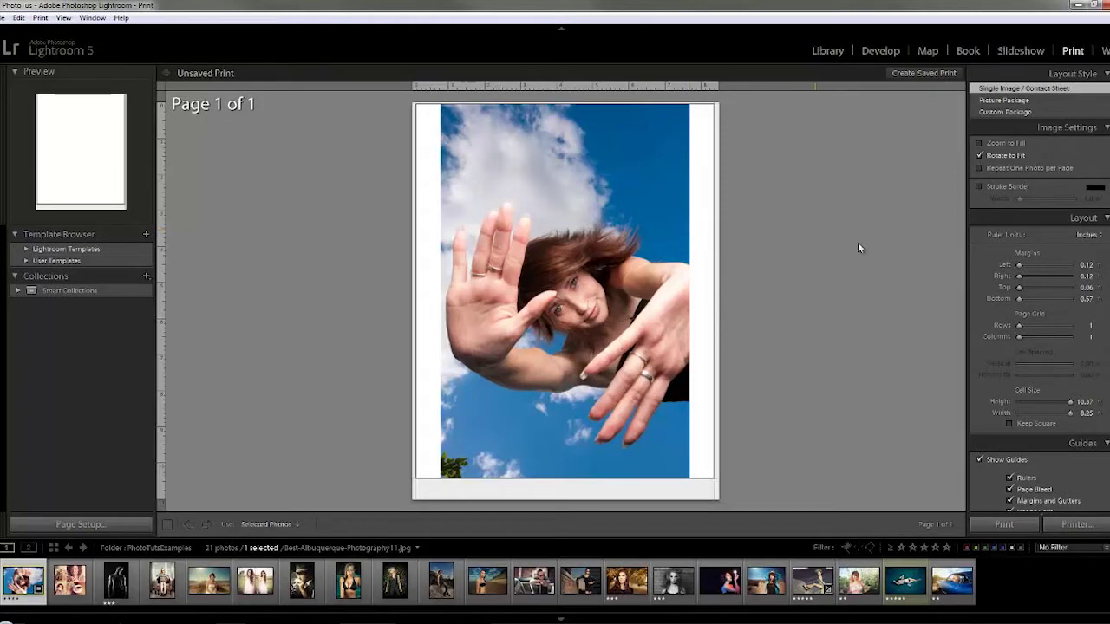
pyautogui.click(1105, 50)
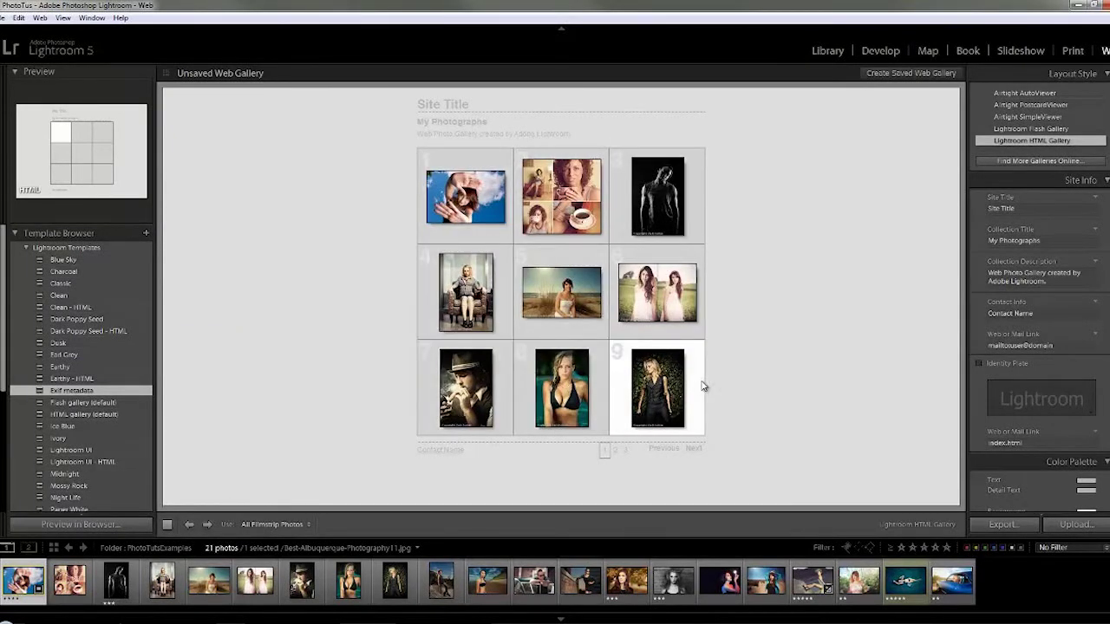
# - Preview the Dark Poppy Seed, Charcoal and Blue Sky web templates, then return to Library grid
pyautogui.click(91, 319)
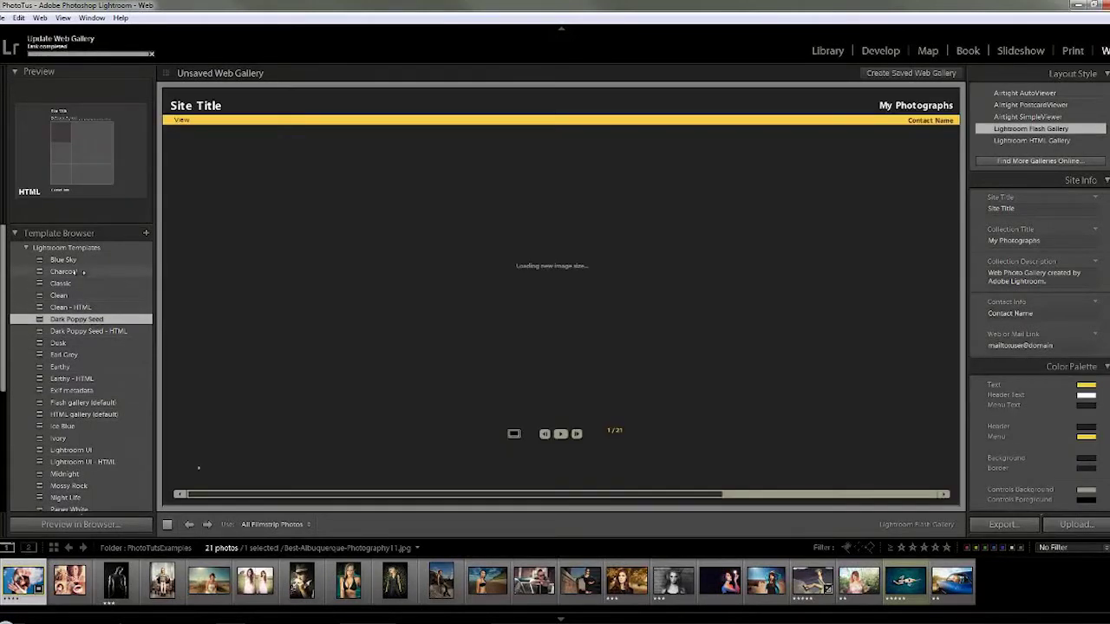
pyautogui.click(78, 272)
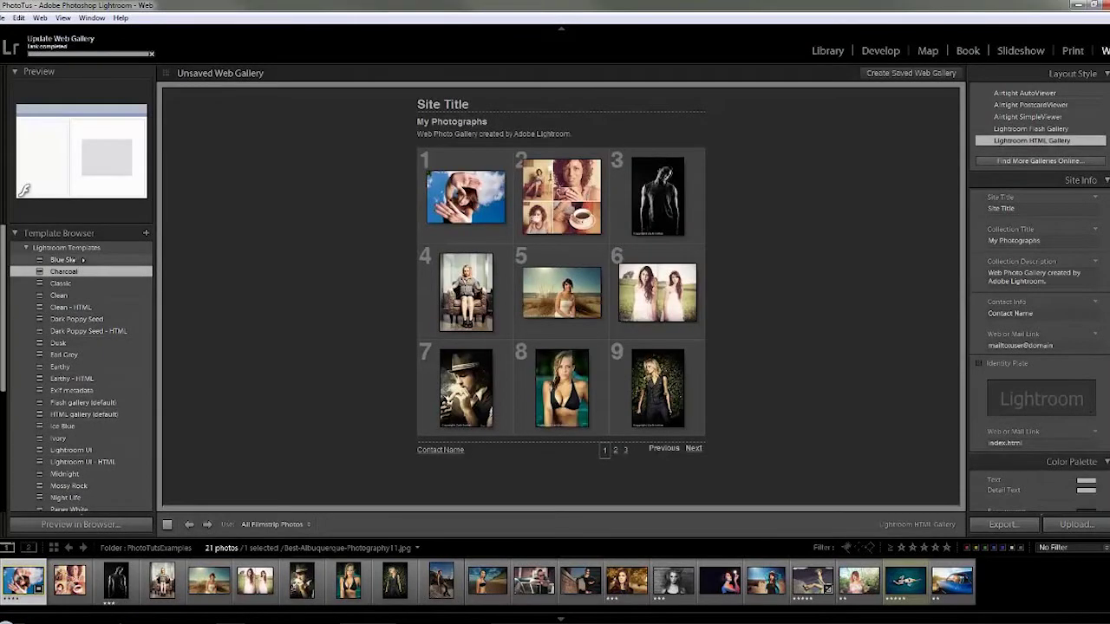
pyautogui.click(82, 259)
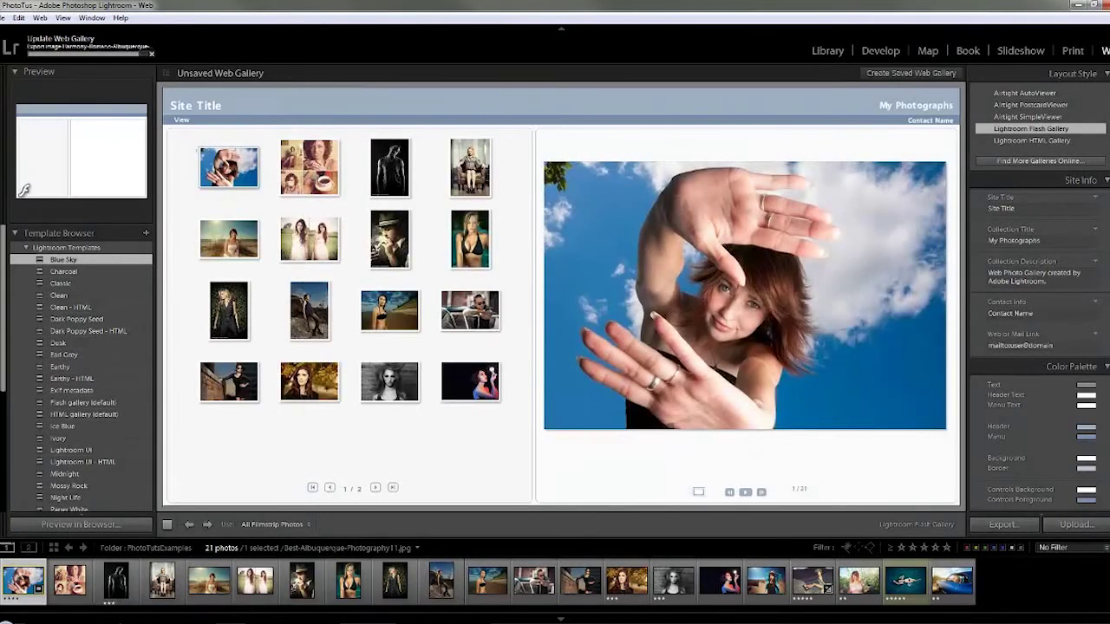
pyautogui.press('g')
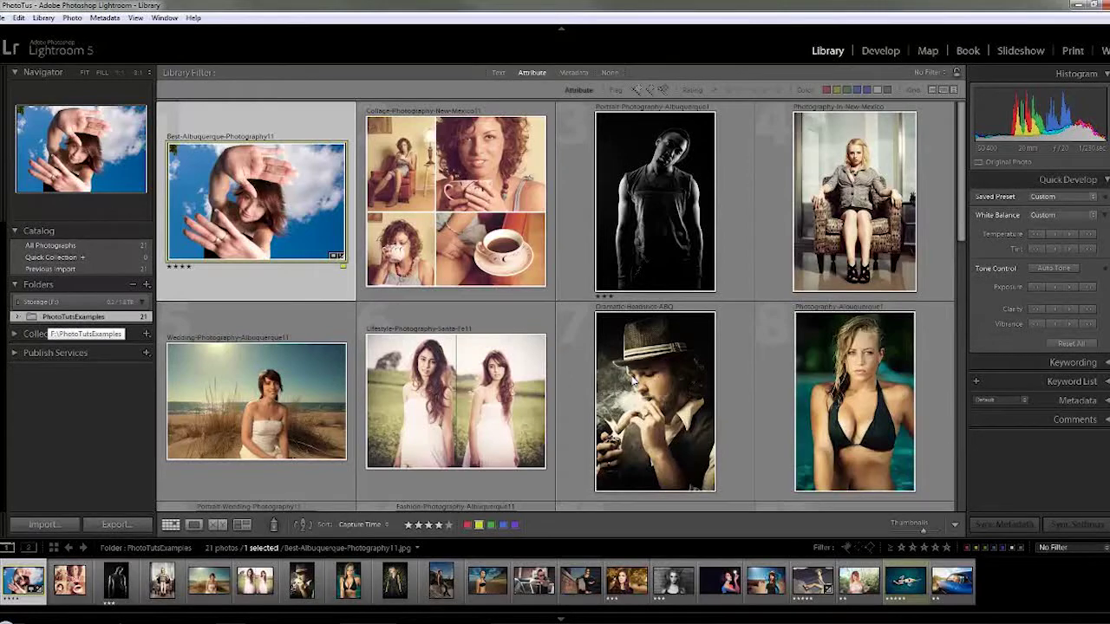
# - Visit Develop, Map, Book, Slideshow and Print in turn using D and Ctrl+Alt+3 to 6
pyautogui.press('d')
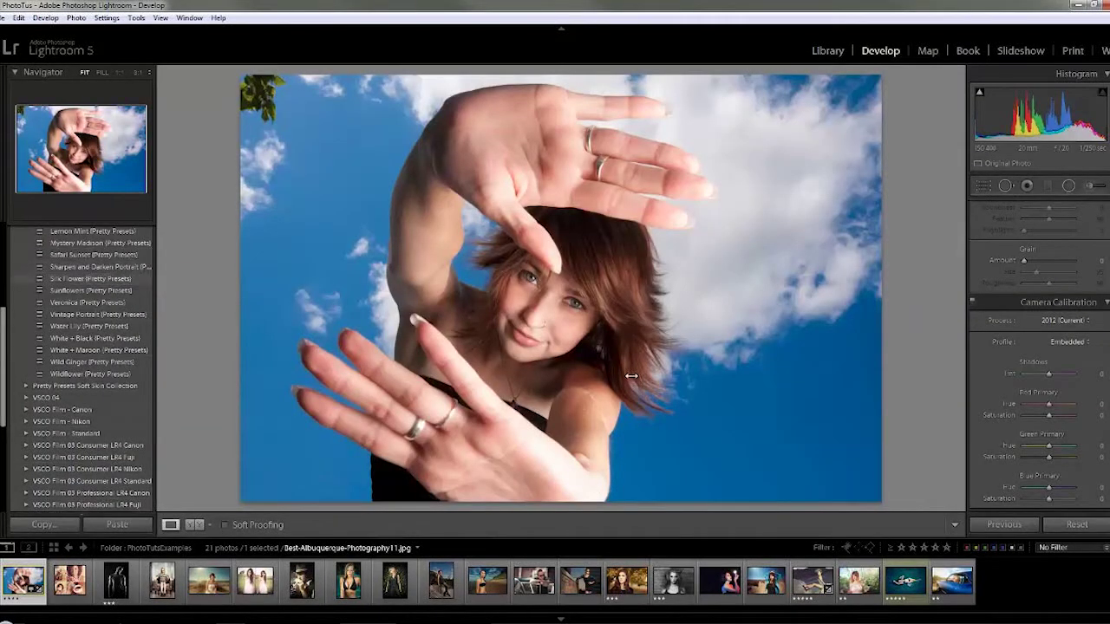
pyautogui.scroll(-5, 78, 303)
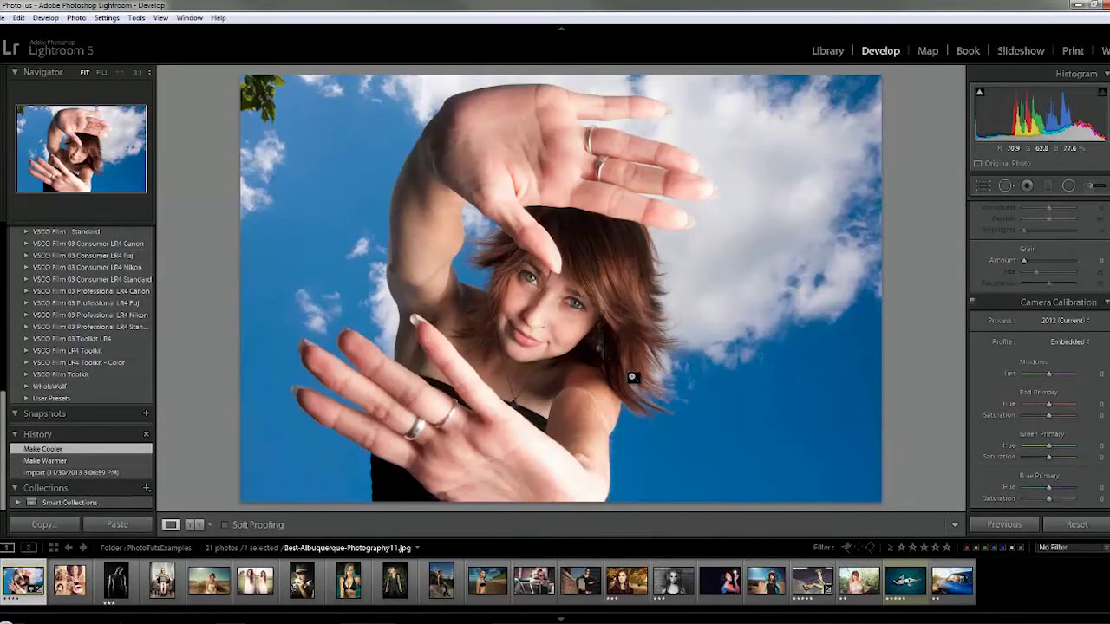
pyautogui.hotkey('ctrl', 'alt', '3')
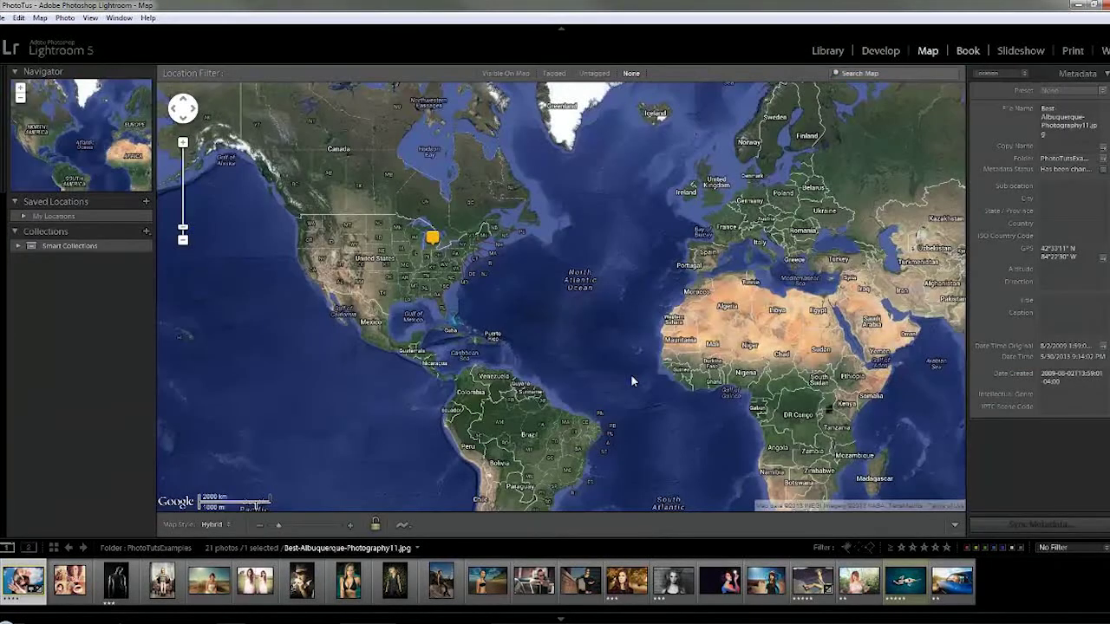
pyautogui.hotkey('ctrl', 'alt', '4')
pyautogui.hotkey('ctrl', 'alt', '5')
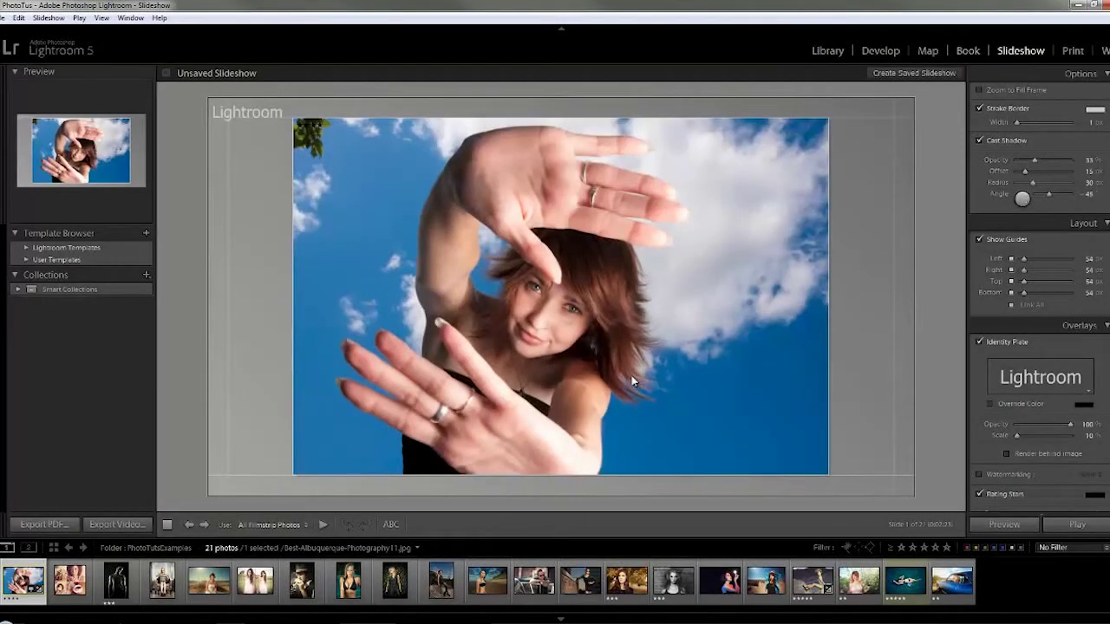
pyautogui.hotkey('ctrl', 'alt', '6')
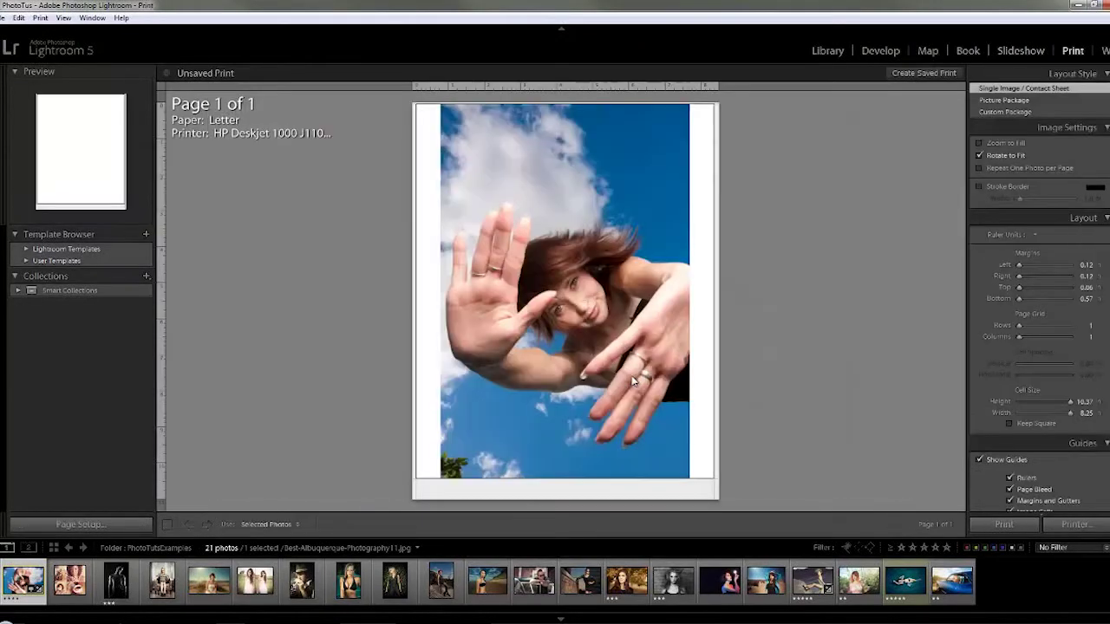
# - Go back to the Library grid with Ctrl+Alt+1 and reopen the sky portrait in Develop
pyautogui.hotkey('ctrl', 'alt', '1')
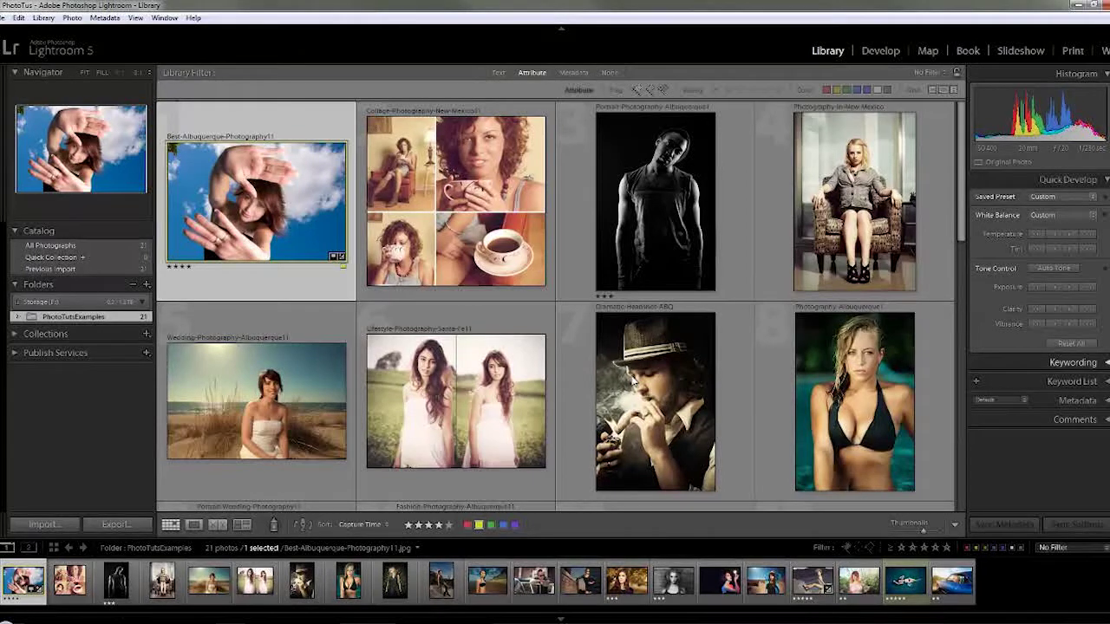
pyautogui.click(880, 50)
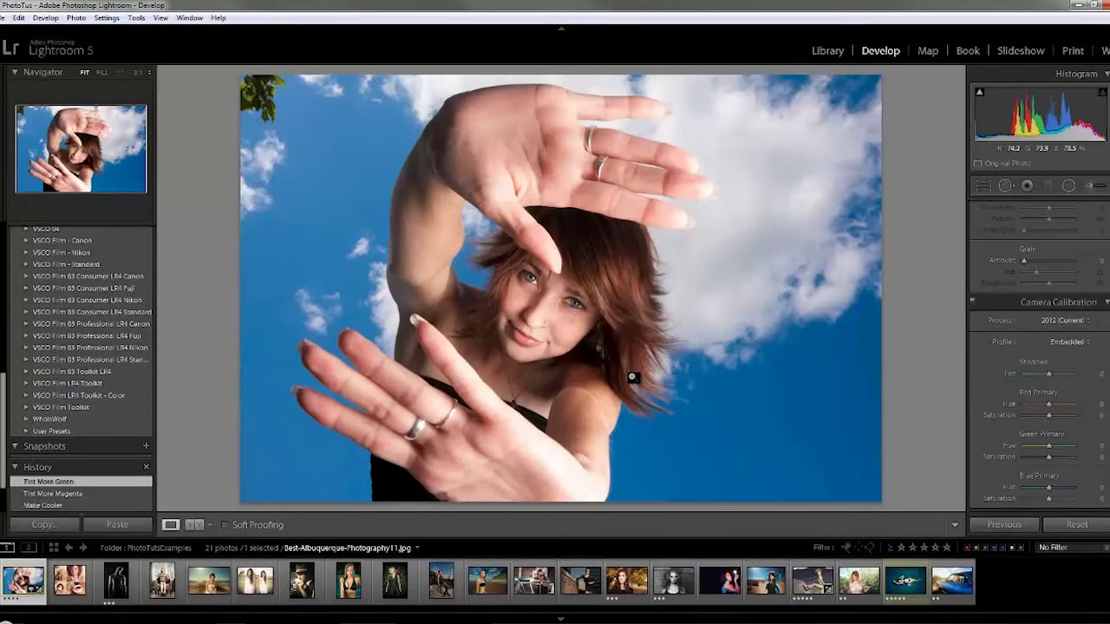
# - Adjust the portrait's Highlights to +7 using the Basic panel keyboard shortcuts
pyautogui.hotkey('ctrl', '1')
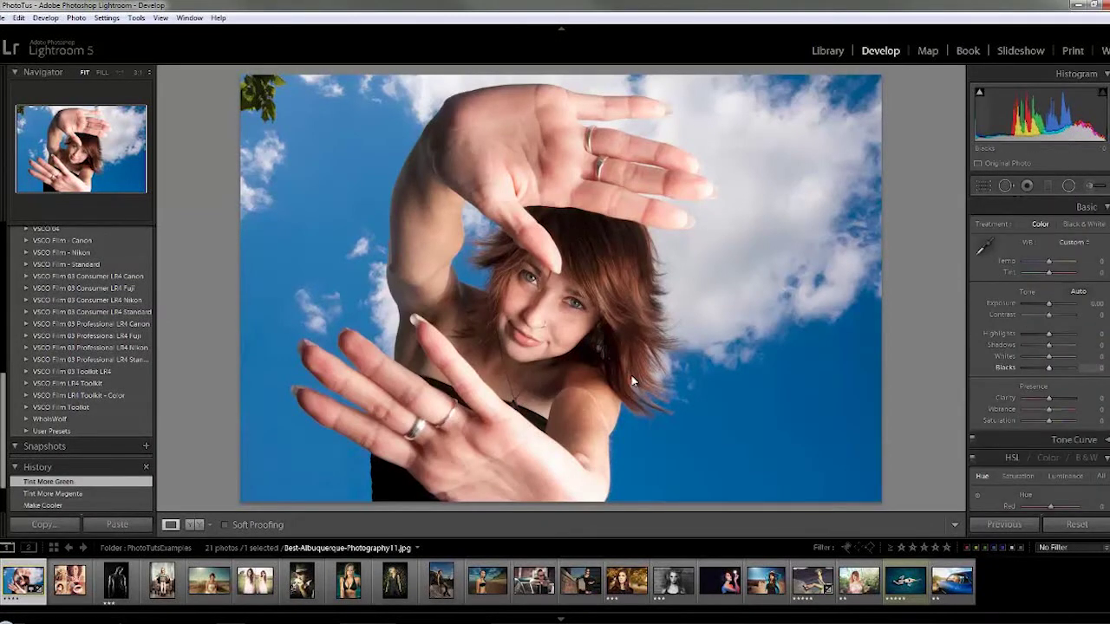
pyautogui.press(',')
pyautogui.press(',')
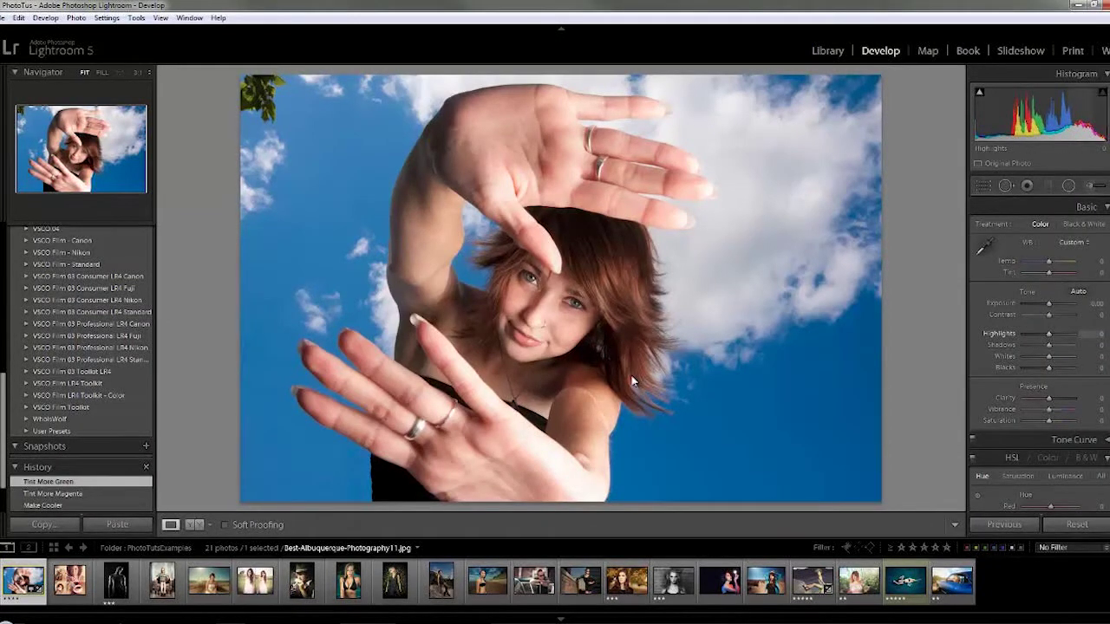
pyautogui.press('-')
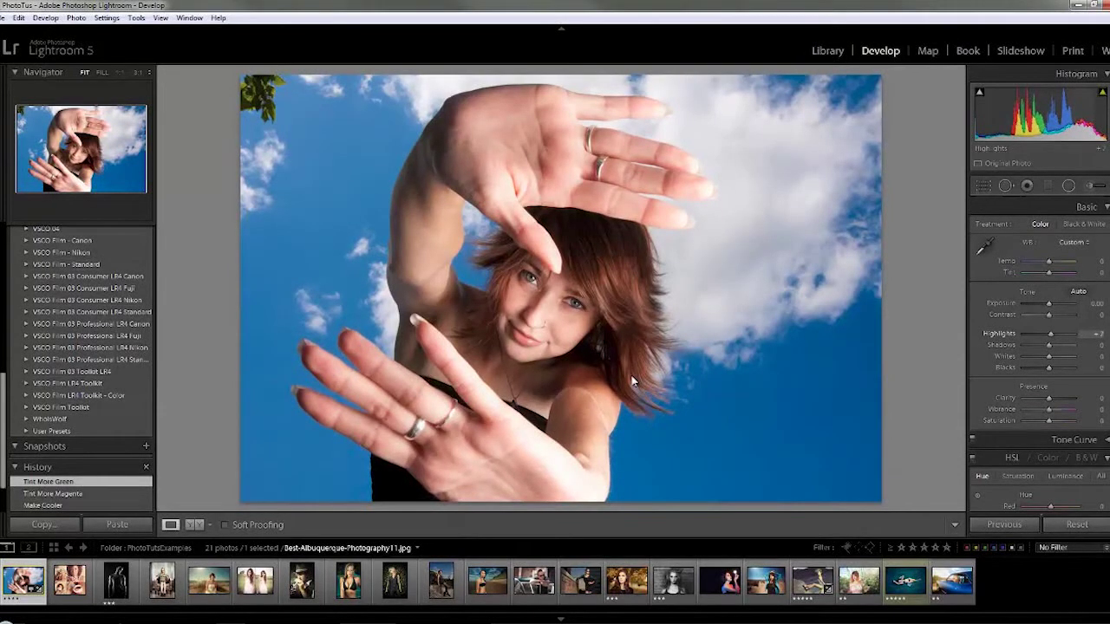
pyautogui.press('.')
pyautogui.press(',')
pyautogui.press(',')
pyautogui.press(',')
pyautogui.press(',')
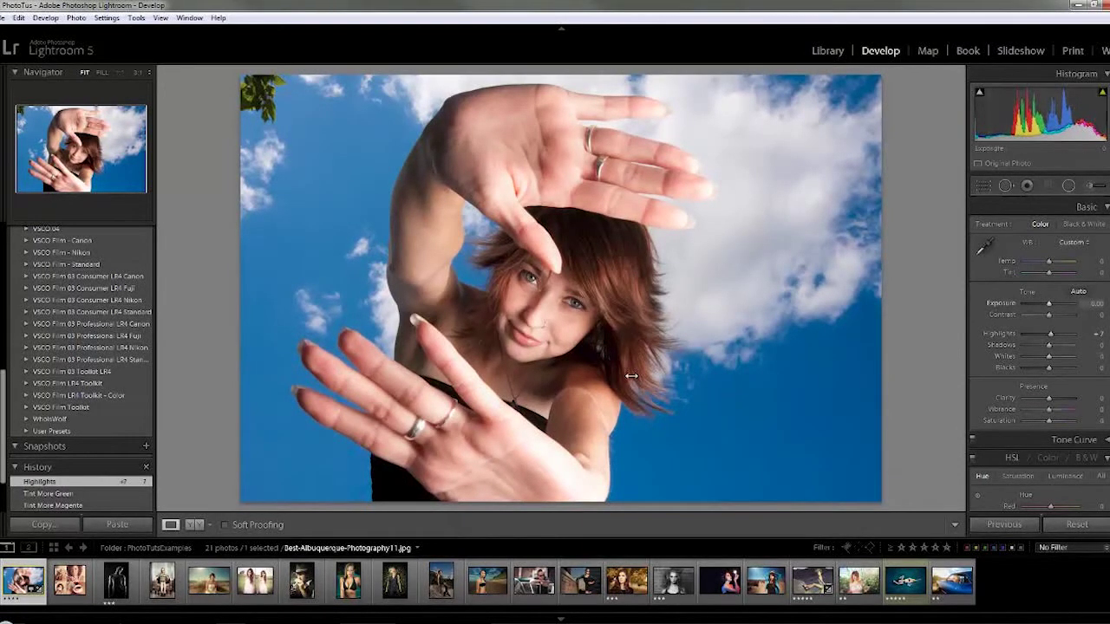
pyautogui.press('.')
pyautogui.press('.')
pyautogui.press('.')
pyautogui.press('.')
pyautogui.press('.')
pyautogui.press('.')
pyautogui.press('.')
pyautogui.press('.')
pyautogui.press('.')
pyautogui.press('.')
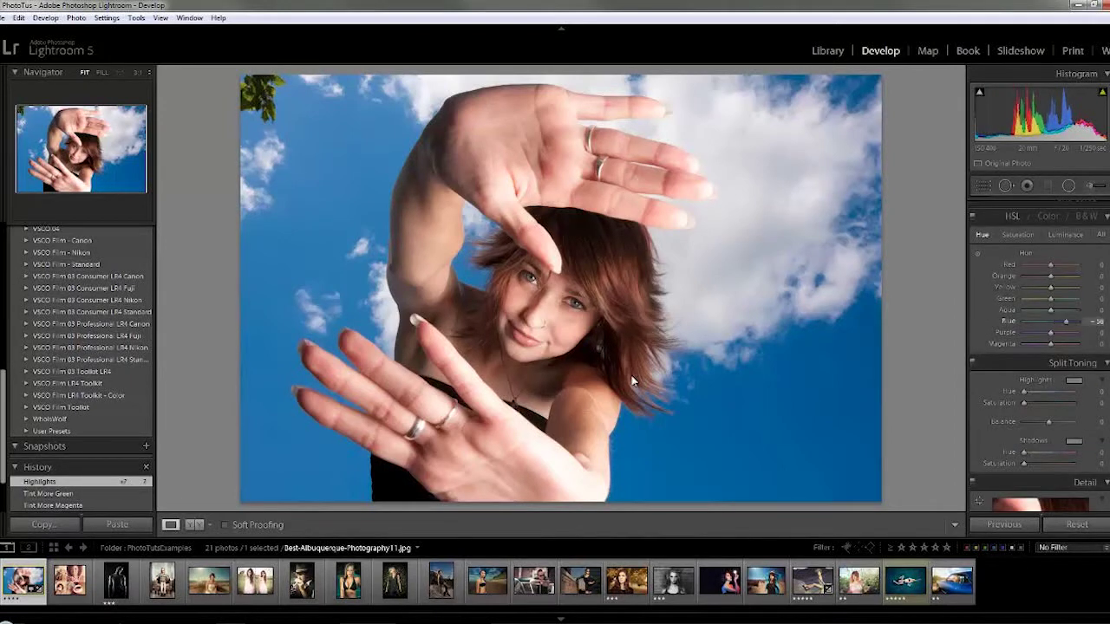
# - Shift the HSL Blue hue by -2, return to Basic, and start the crop
pyautogui.hotkey('shift', '=')
pyautogui.hotkey('shift', '-')
pyautogui.press('-')
pyautogui.hotkey('shift', '=')
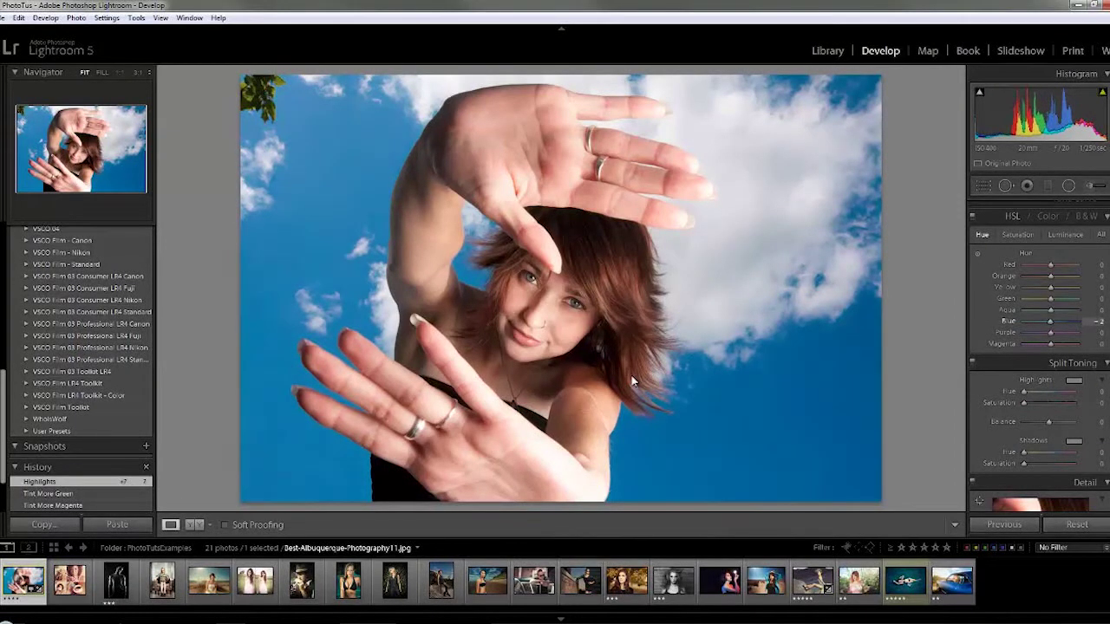
pyautogui.press('.')
pyautogui.press('.')
pyautogui.press('.')
pyautogui.press('.')
pyautogui.press('.')
pyautogui.press('.')
pyautogui.press('.')
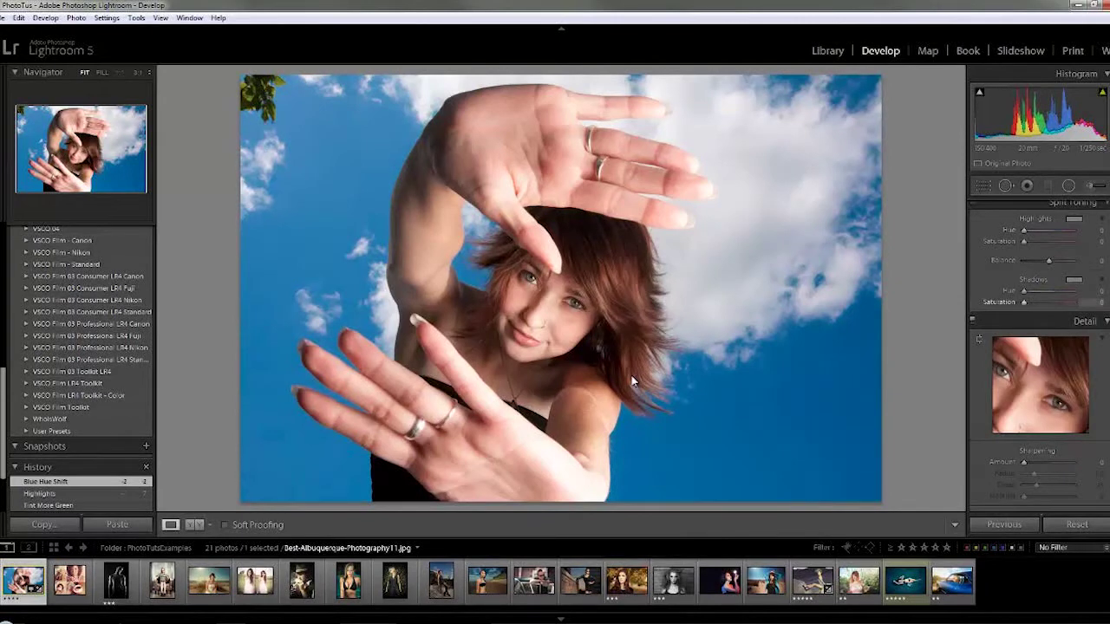
pyautogui.press('.')
pyautogui.press('.')
pyautogui.press('.')
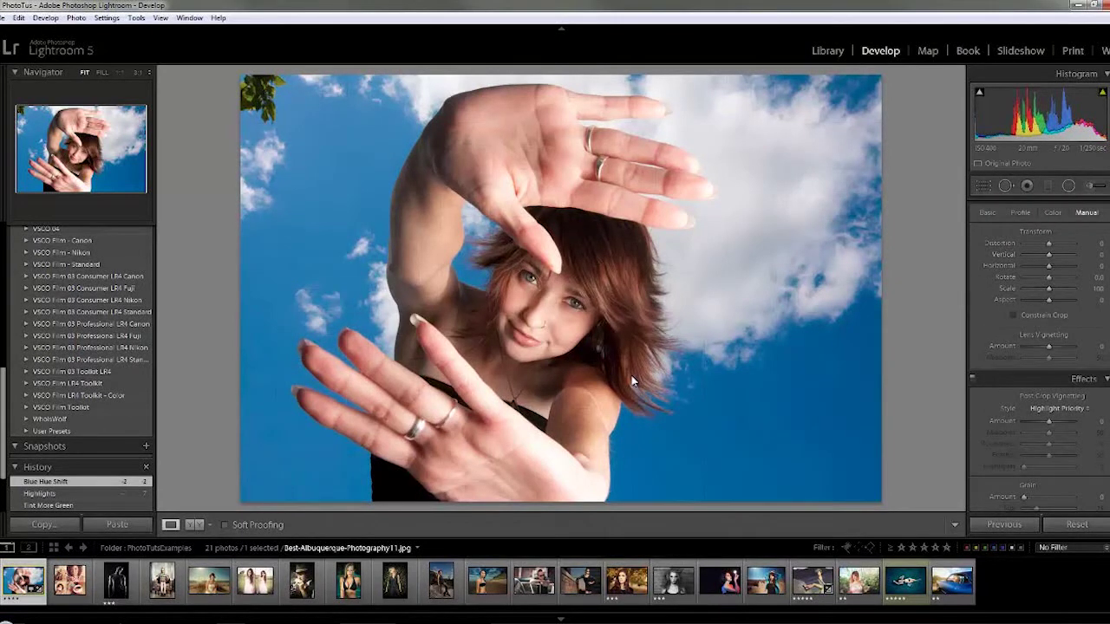
pyautogui.press(',')
pyautogui.press(',')
pyautogui.press(',')
pyautogui.press(',')
pyautogui.press(',')
pyautogui.press(',')
pyautogui.press(',')
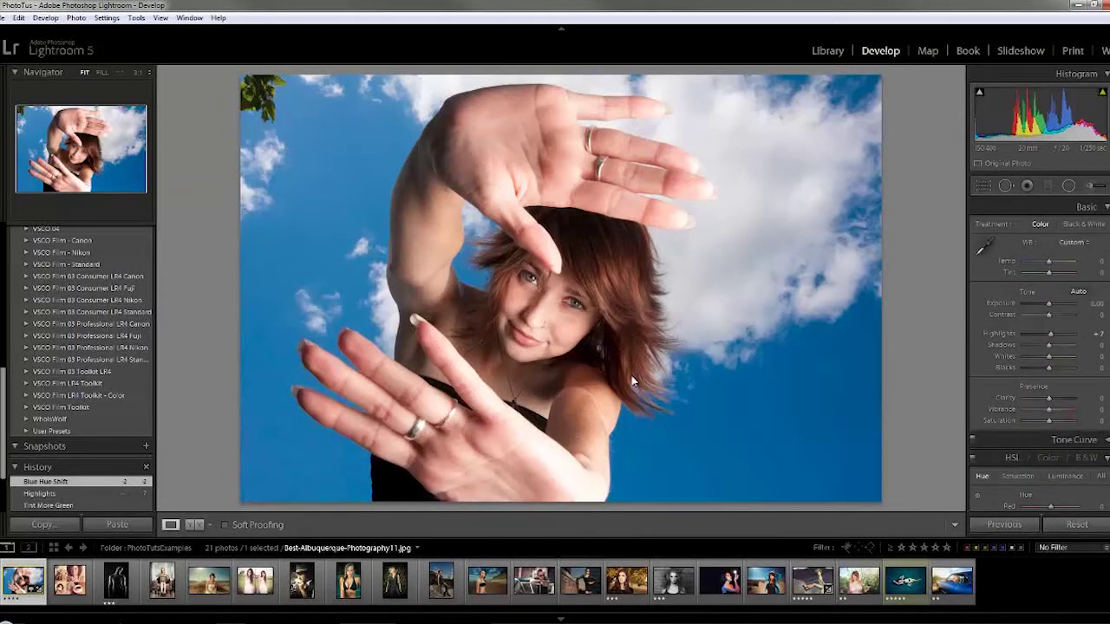
pyautogui.press('r')
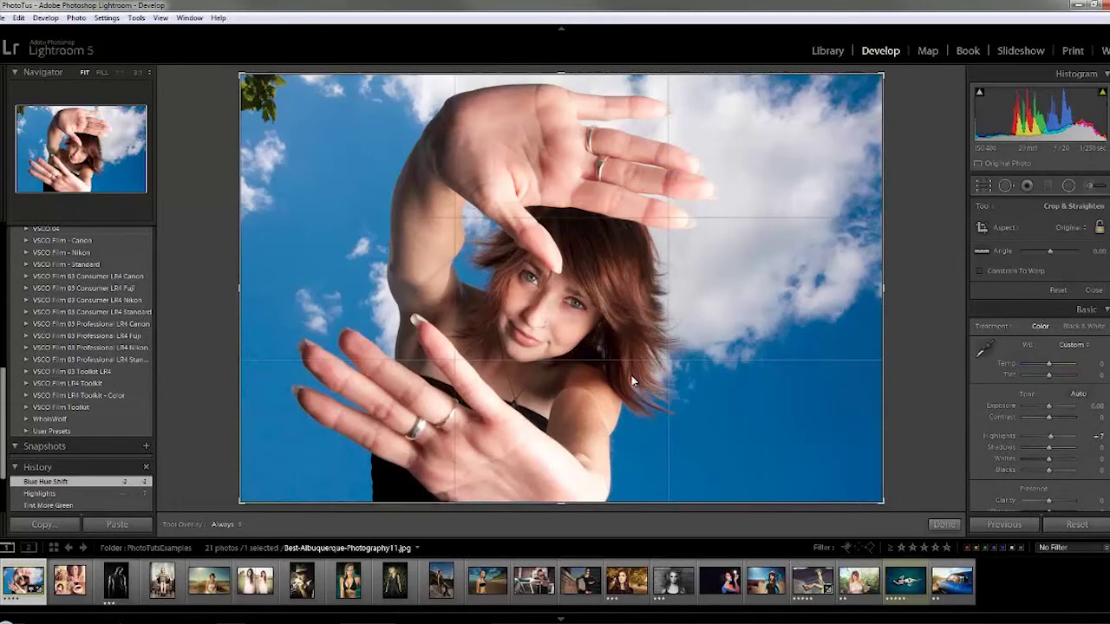
# - Erase the leafy branch at the top-left with Spot Removal, then ready an Exposure adjustment brush
pyautogui.press('q')
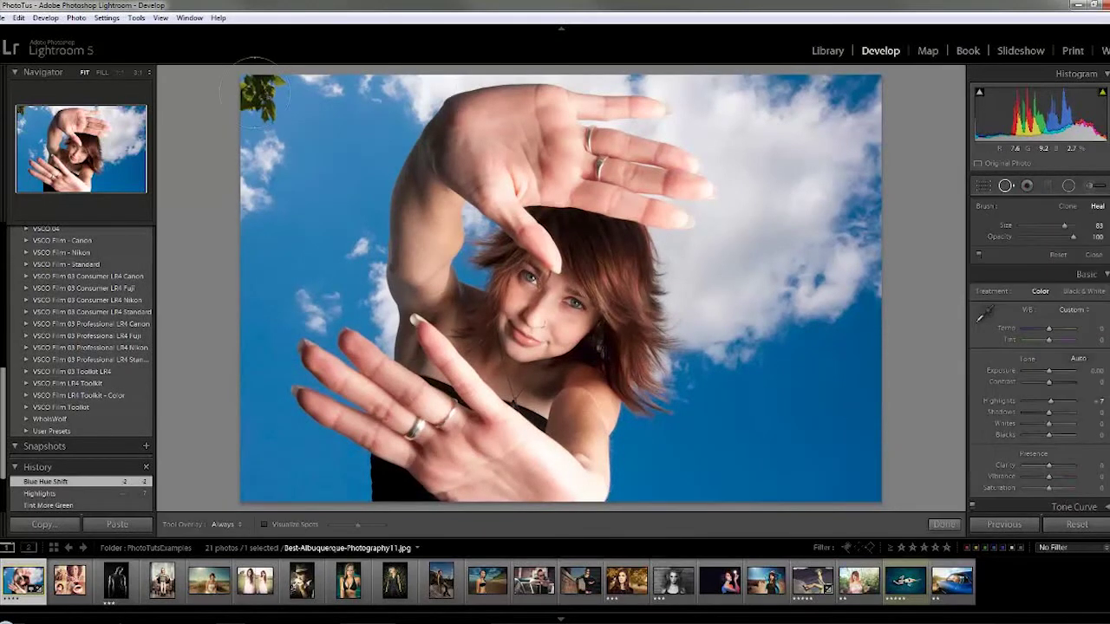
pyautogui.click(262, 97)
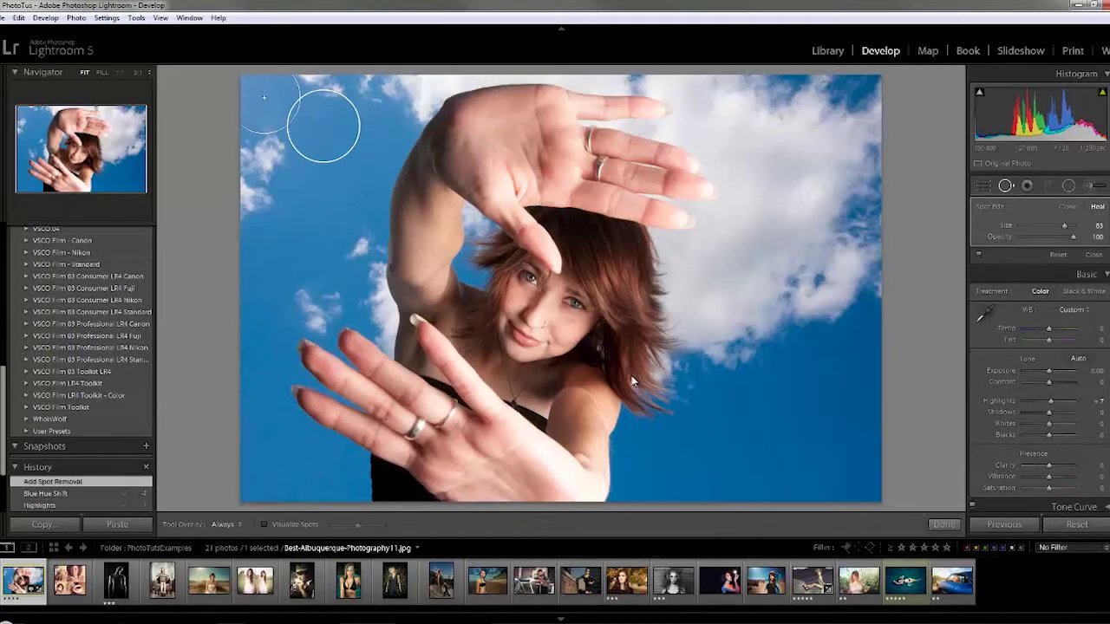
pyautogui.press('k')
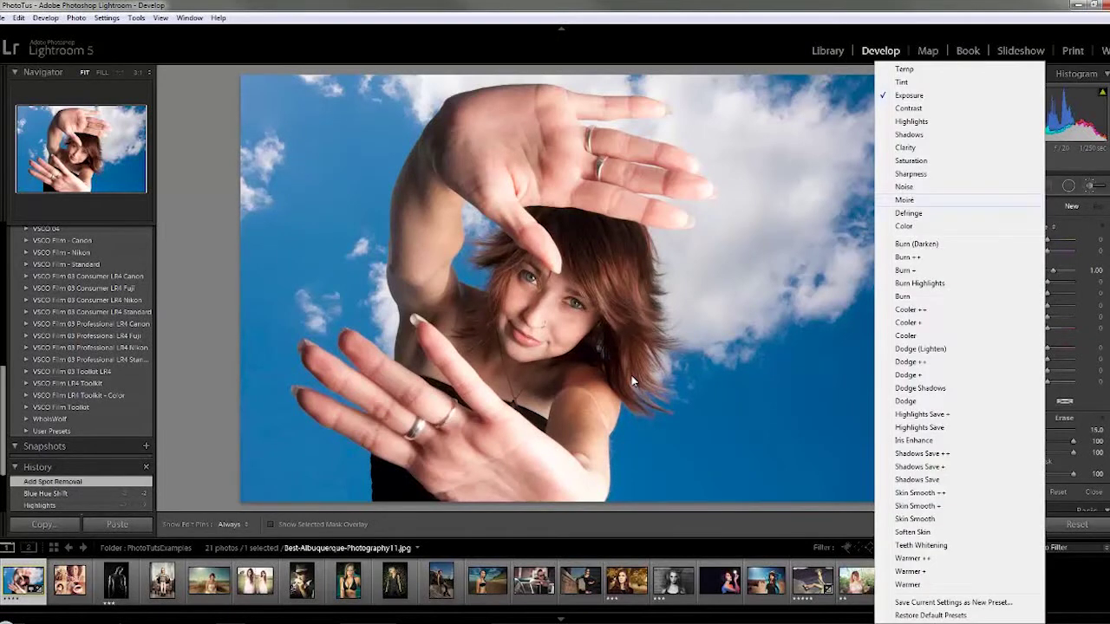
pyautogui.press('Escape')
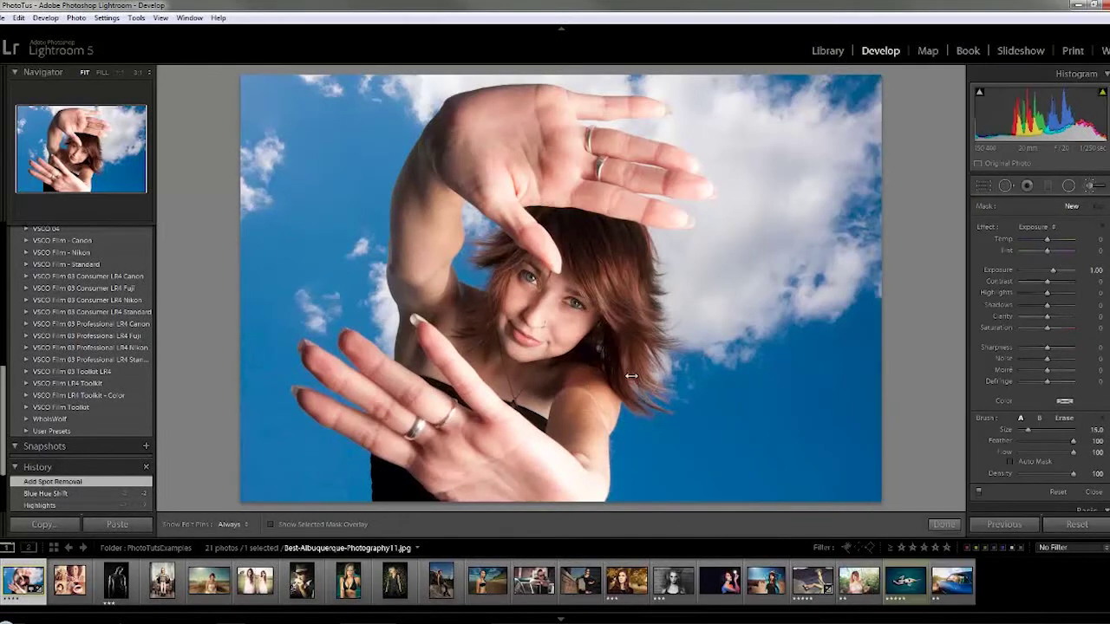
# - Show shadow clipping, try the one-star and yellow-label filmstrip filters, then clear to No Filter
pyautogui.press('j')
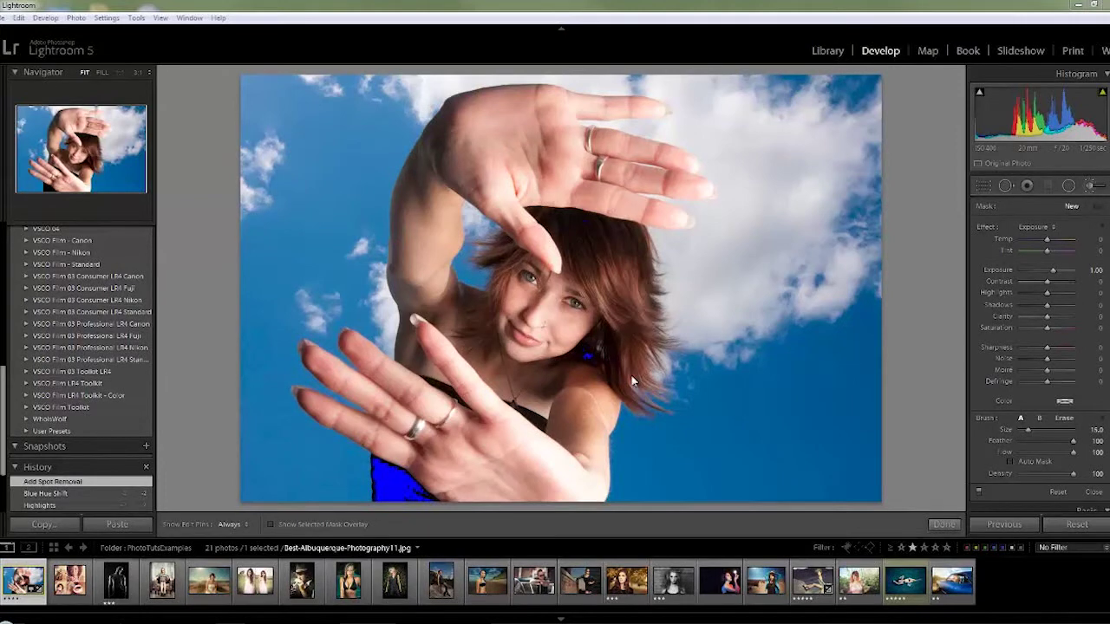
pyautogui.hotkey('ctrl', 'alt', '1')
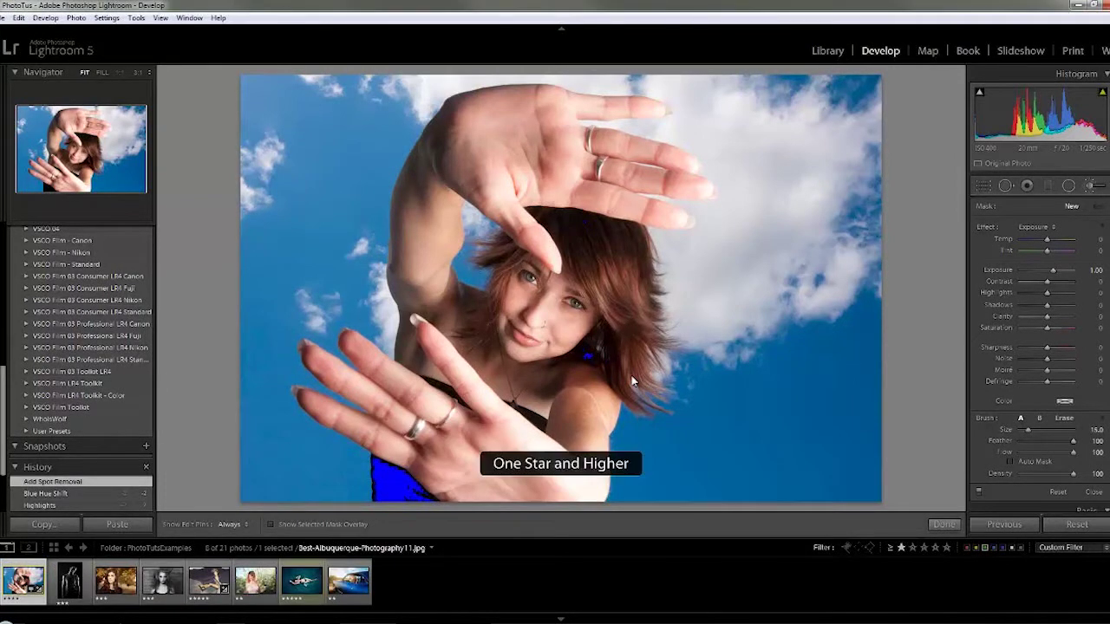
pyautogui.hotkey('ctrl', 'alt', '7')
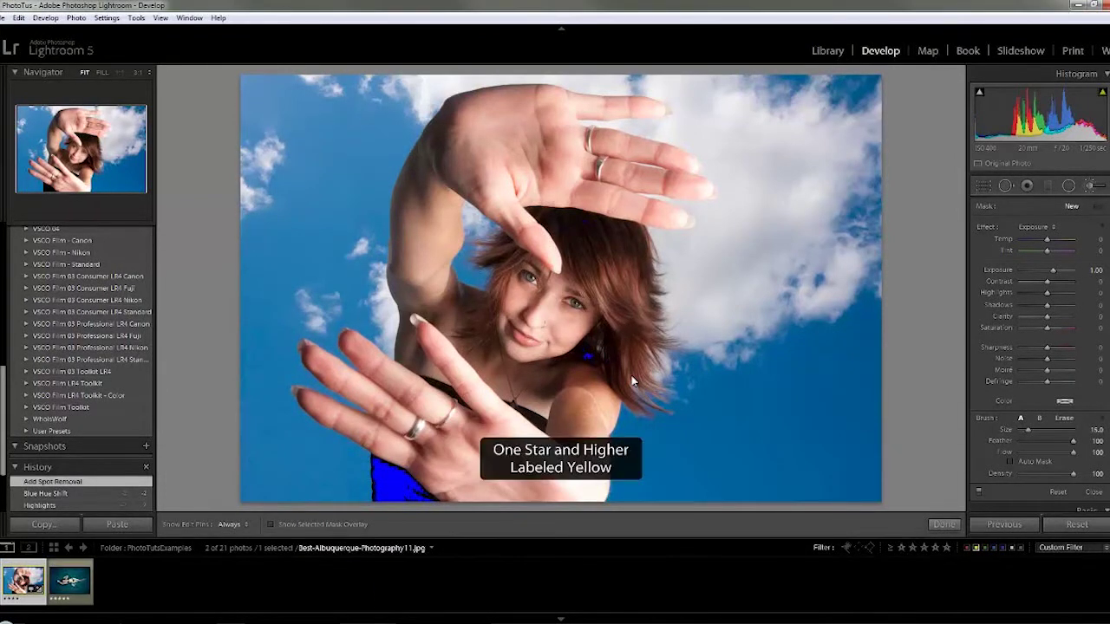
pyautogui.hotkey('ctrl', 'l')
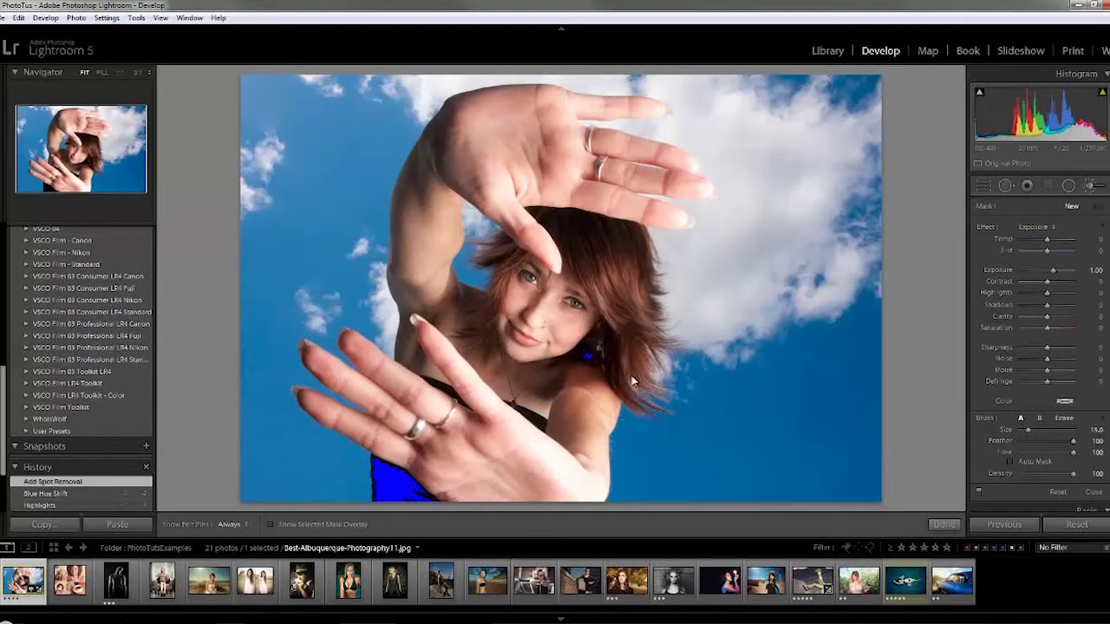
# - Return to the Library grid and enlarge the thumbnails to five per row
pyautogui.press('g')
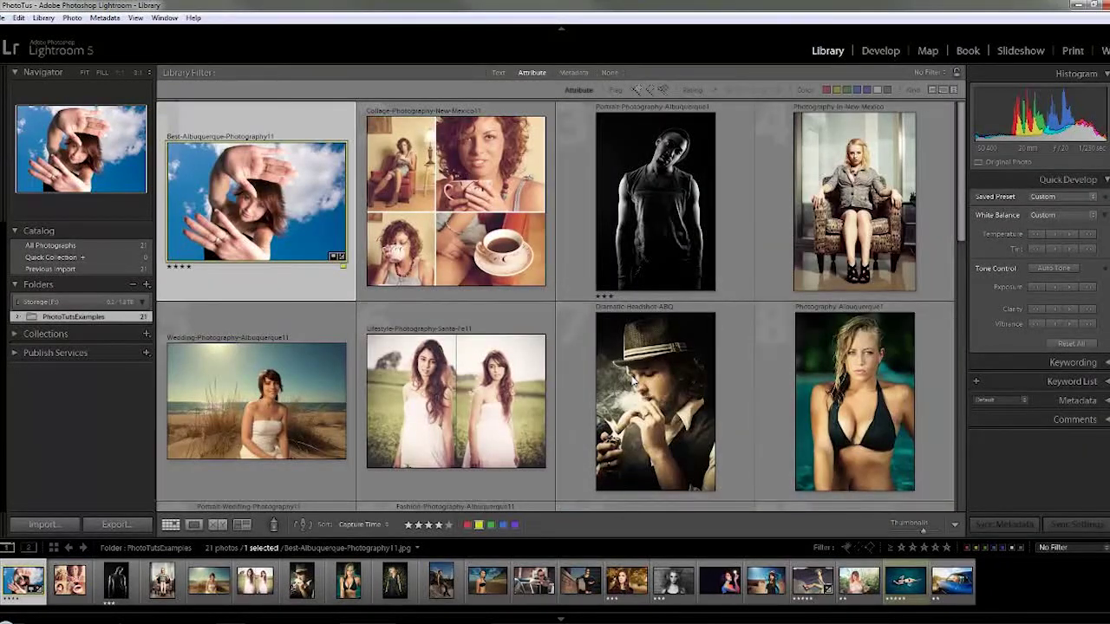
pyautogui.press('=')
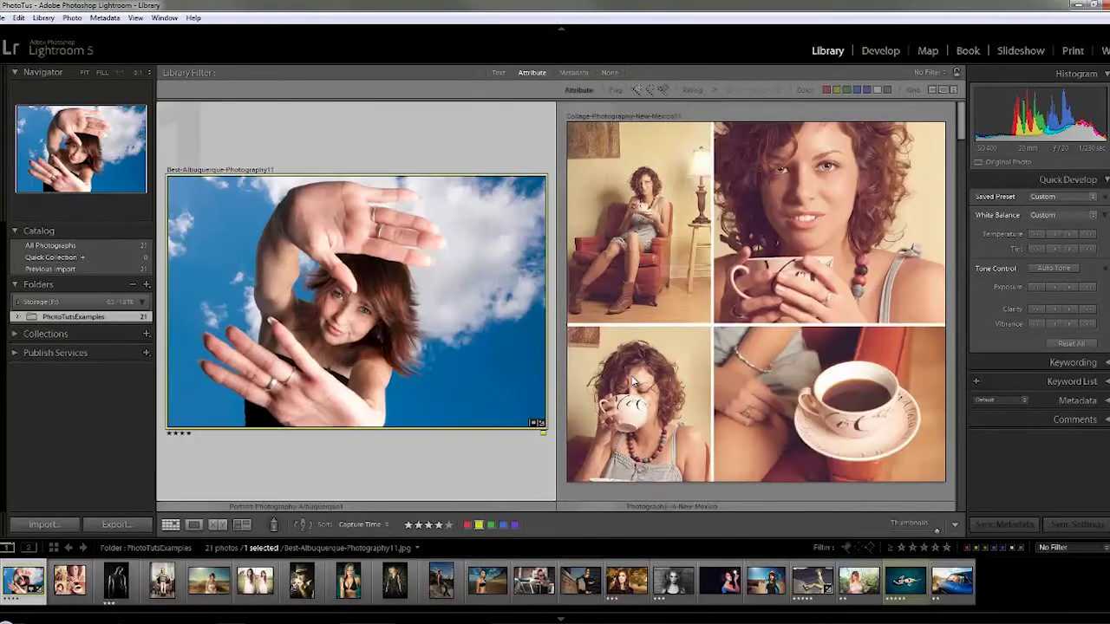
pyautogui.press('-')
pyautogui.press('-')
pyautogui.press('-')
pyautogui.press('-')
pyautogui.press('=')
pyautogui.press('=')
pyautogui.press('=')
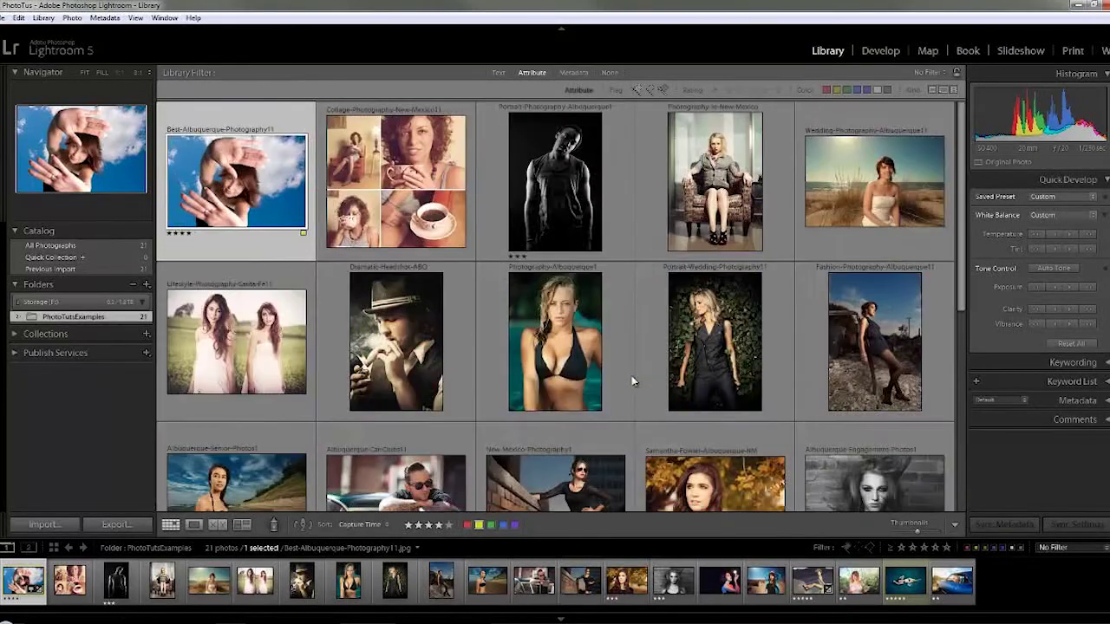
# - Cycle through the Develop, Map, Book and Slideshow modules, then return to the Library grid
pyautogui.press('d')
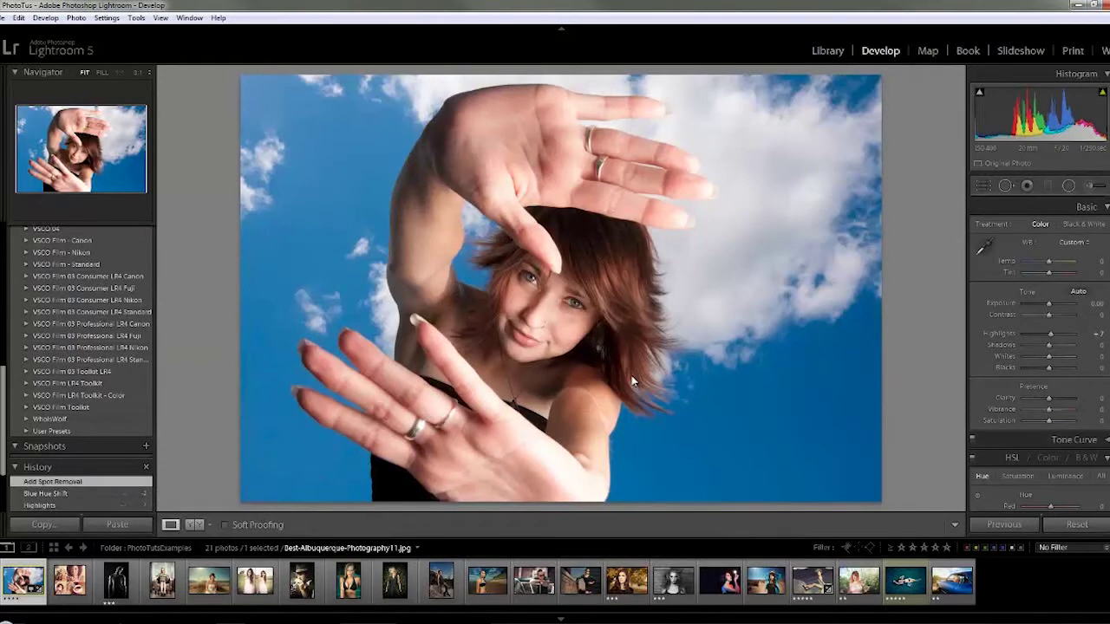
pyautogui.hotkey('ctrl', 'alt', '3')
pyautogui.hotkey('ctrl', 'alt', '4')
pyautogui.hotkey('ctrl', 'alt', '5')
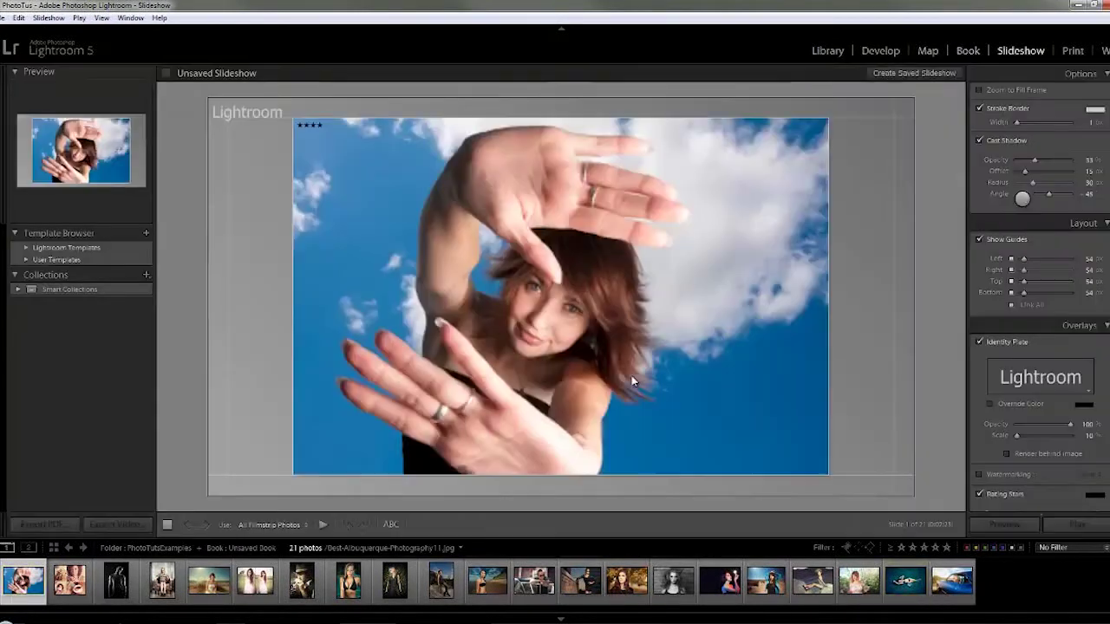
pyautogui.hotkey('ctrl', 'alt', '1')
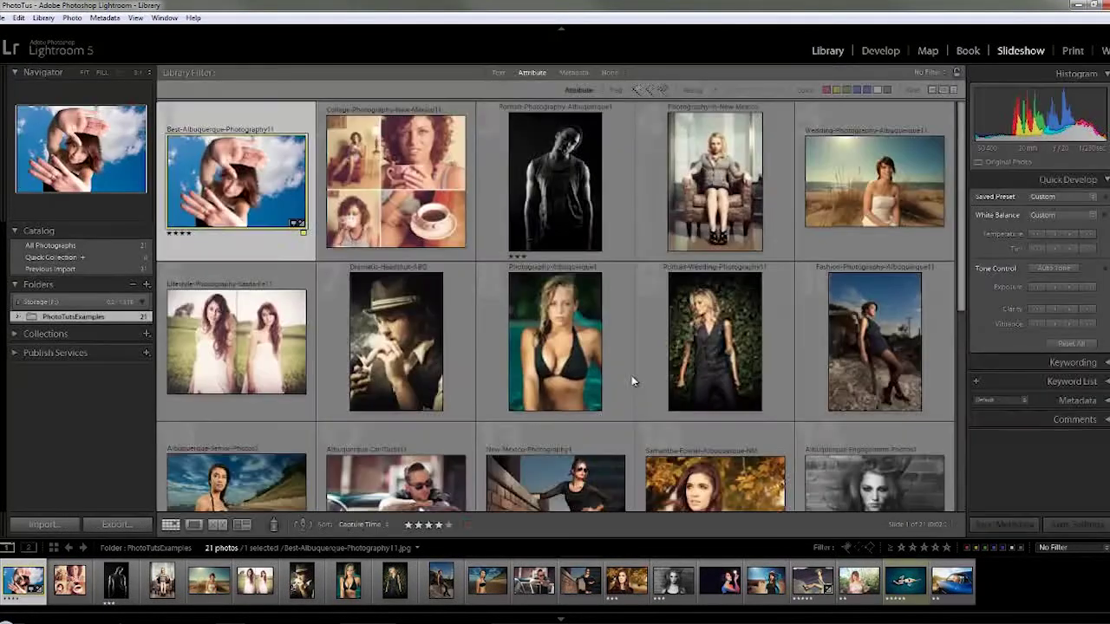